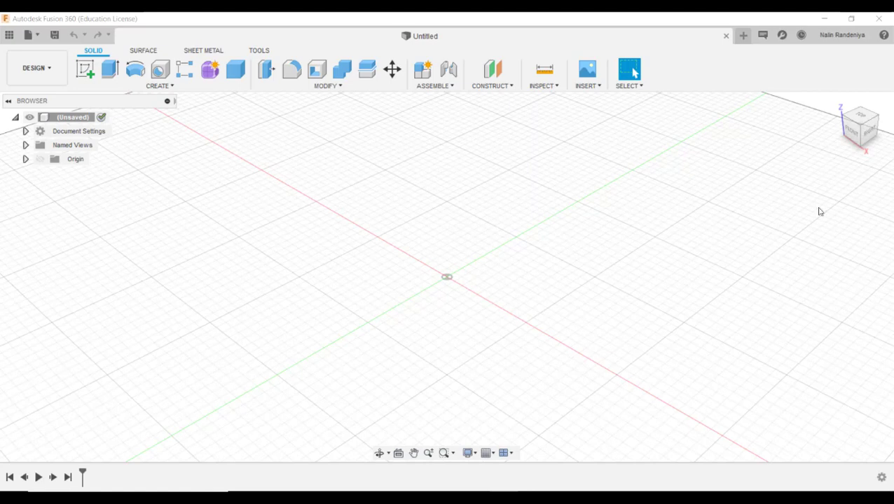
Start a sketch on the vertical YZ plane and draw a two-point rectangle extending up and to the right from the origin.
{"action": "left_click", "coordinate": [85, 68]}
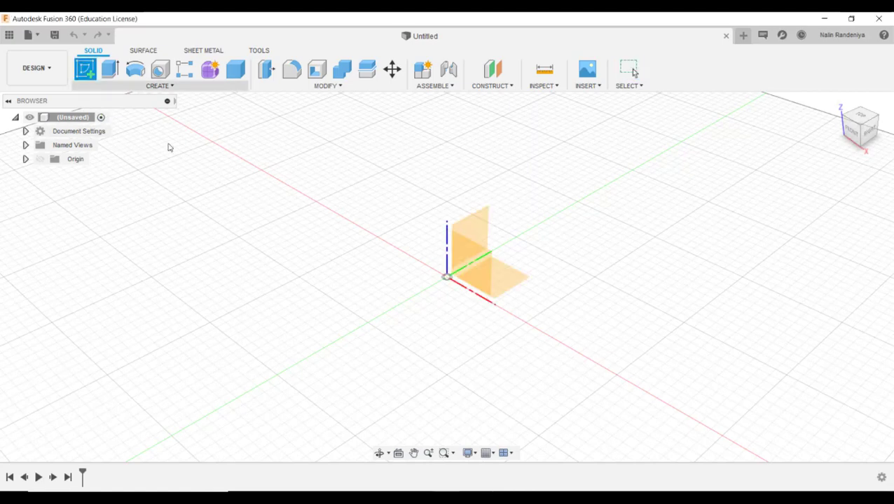
{"action": "left_click", "coordinate": [469, 220]}
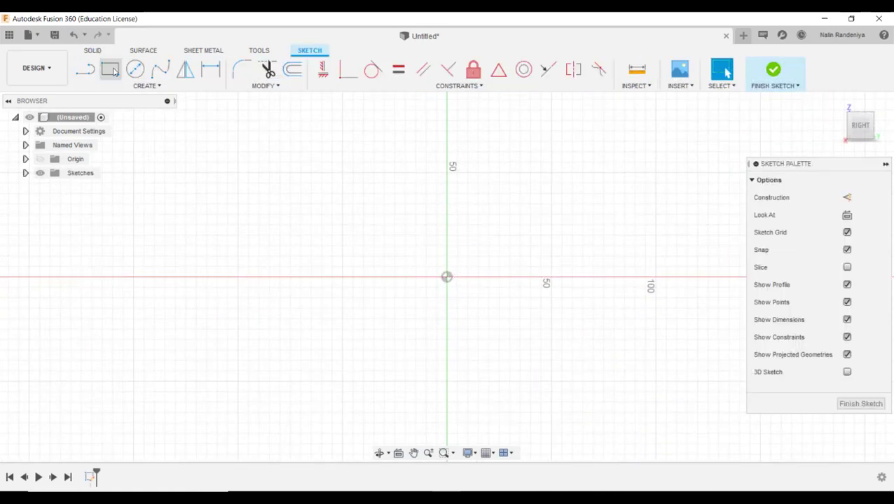
{"action": "left_click", "coordinate": [111, 69]}
{"action": "left_click", "coordinate": [447, 278]}
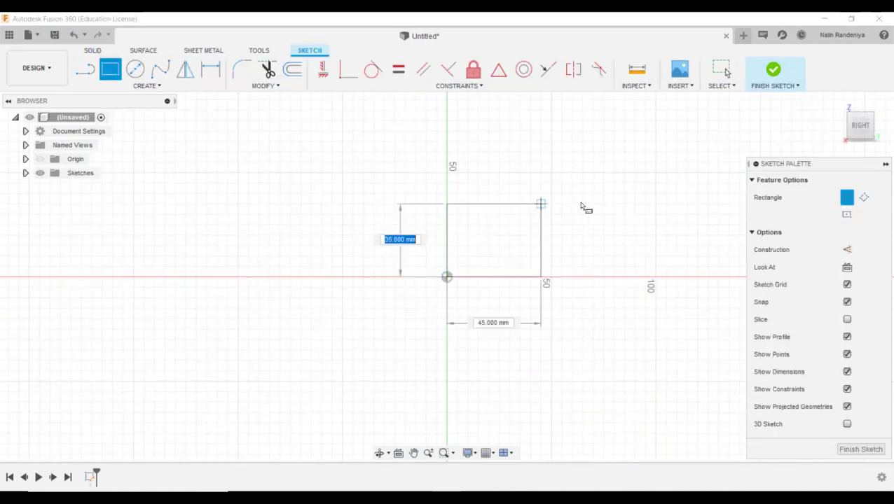
{"action": "left_click", "coordinate": [671, 134]}
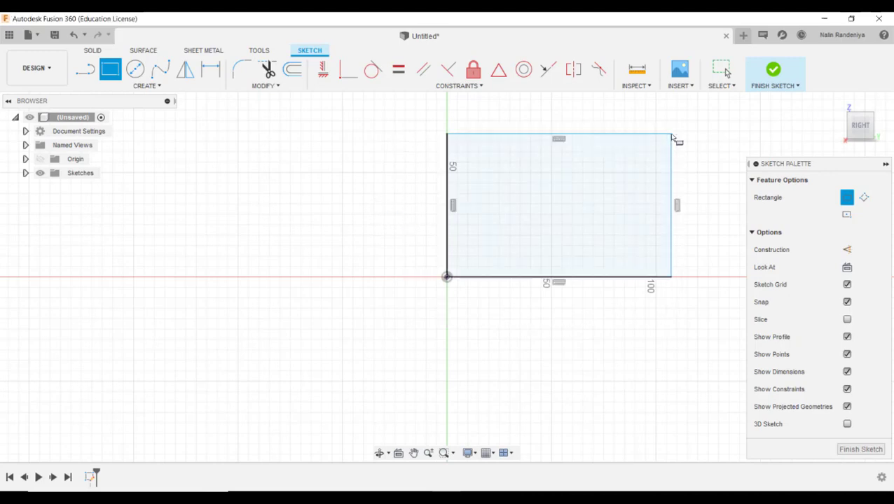
Draw a center-diameter circle inside the rectangle near its right edge, at mid-height, and finish the sketch.
{"action": "left_click", "coordinate": [136, 69]}
{"action": "left_click", "coordinate": [624, 205]}
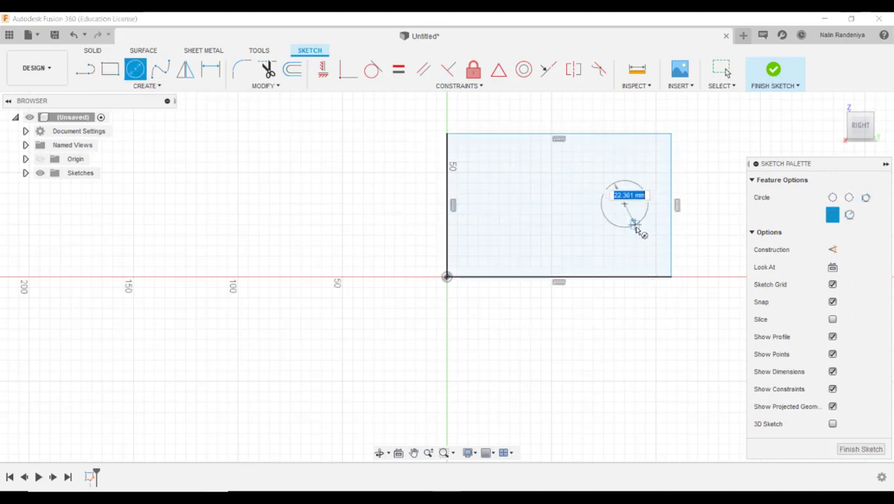
{"action": "left_click", "coordinate": [638, 231]}
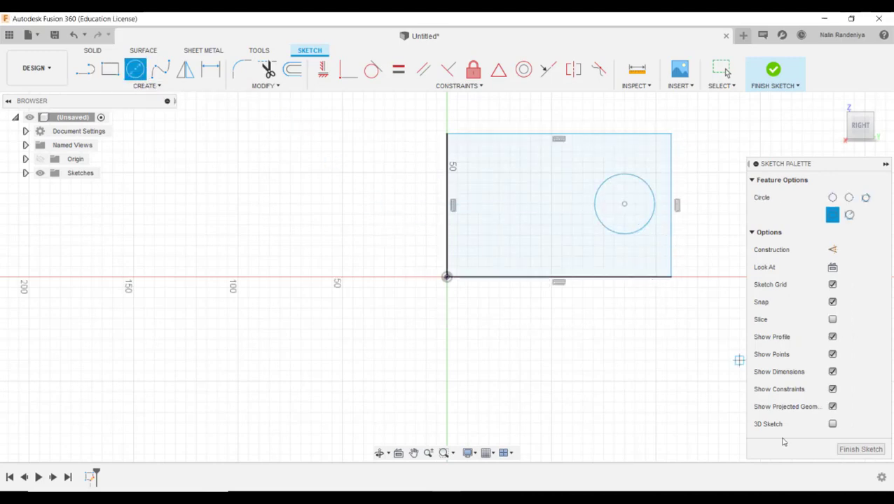
{"action": "left_click", "coordinate": [860, 450]}
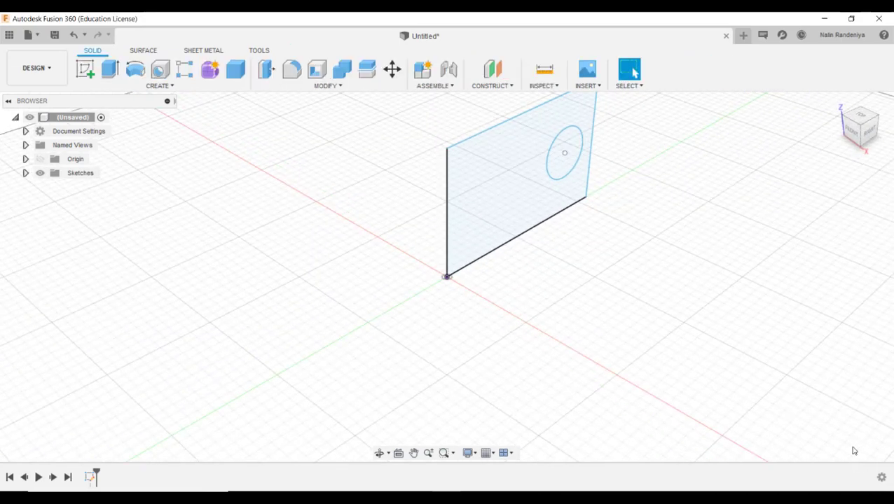
Extrude the rectangle profile around the circle 80 mm to one side as a new body.
{"action": "middle_click_drag", "start_coordinate": [642, 306], "coordinate": [601, 364]}
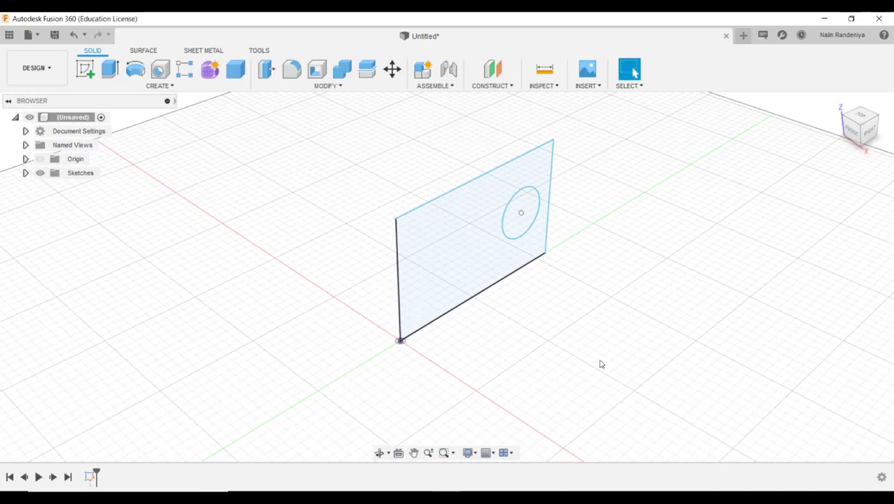
{"action": "right_click", "coordinate": [446, 227]}
{"action": "left_click", "coordinate": [490, 207]}
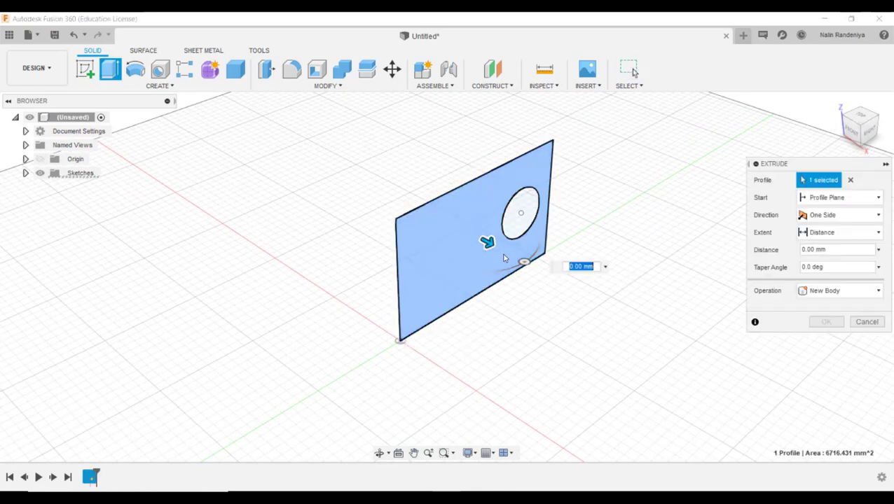
{"action": "left_click_drag", "start_coordinate": [488, 242], "coordinate": [617, 309]}
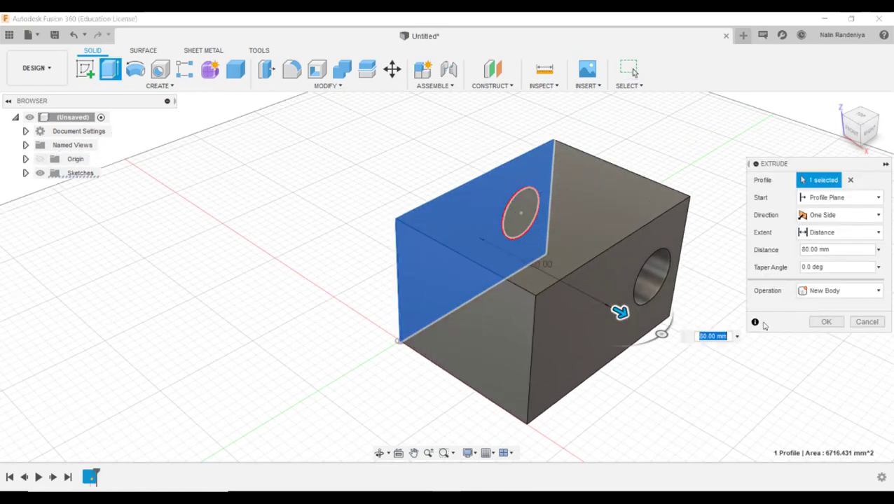
{"action": "left_click", "coordinate": [822, 322]}
Start a sketch on the block face with the hole and draw a short horizontal line, an 82.765 mm slanted line and a steep descending line beside the block.
{"action": "middle_click_drag", "start_coordinate": [799, 356], "coordinate": [693, 336]}
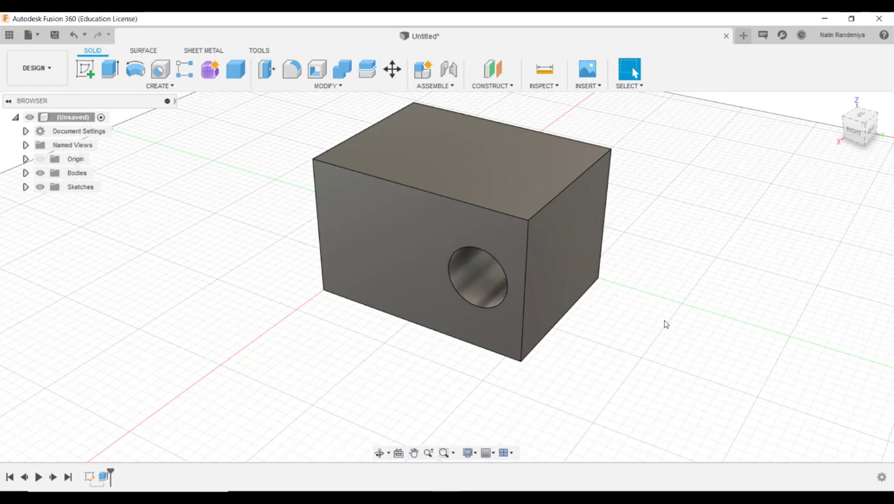
{"action": "middle_click_drag", "start_coordinate": [617, 299], "coordinate": [532, 308]}
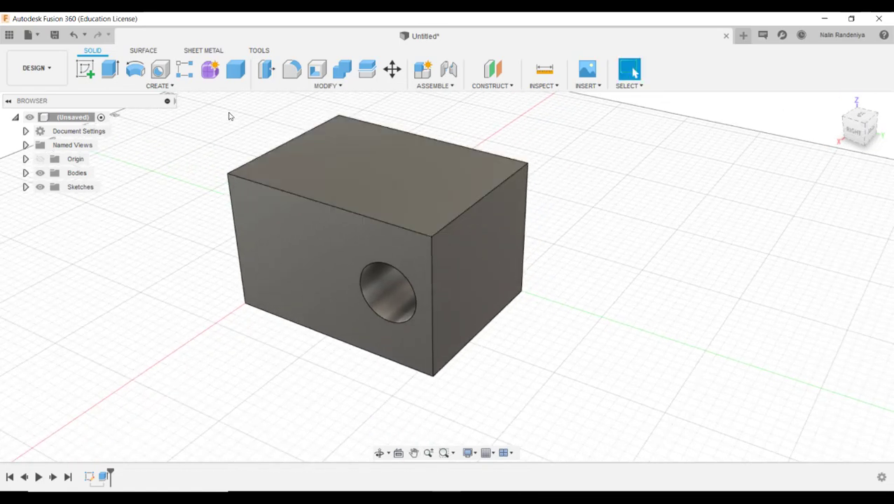
{"action": "left_click", "coordinate": [84, 71]}
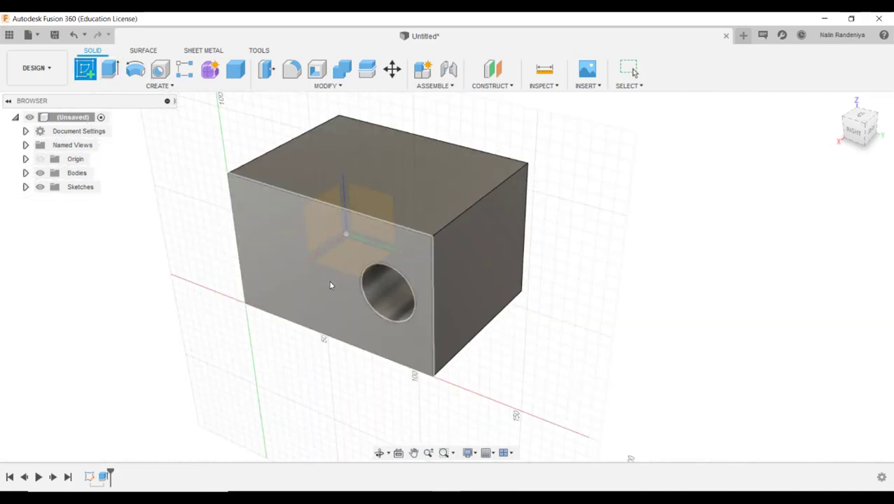
{"action": "left_click", "coordinate": [352, 264]}
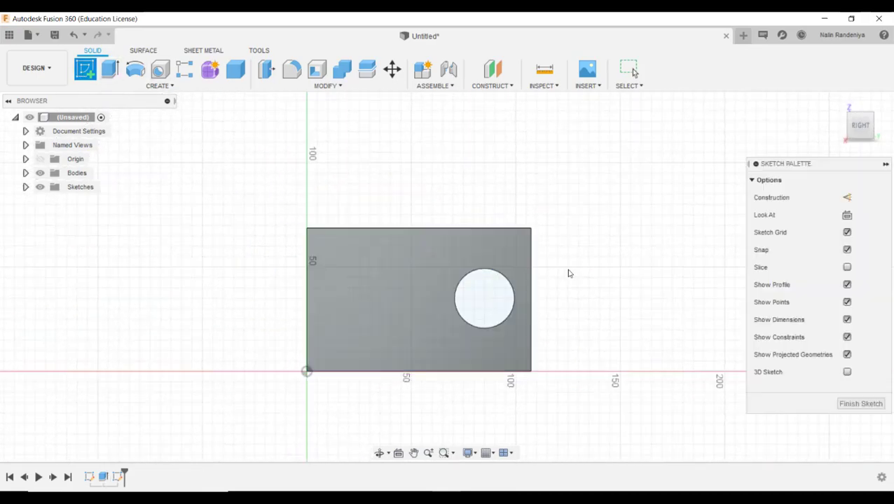
{"action": "mouse_move", "coordinate": [664, 283]}
{"action": "middle_mouse_down"}
{"action": "mouse_move", "coordinate": [367, 279]}
{"action": "mouse_move", "coordinate": [336, 311]}
{"action": "middle_mouse_up"}
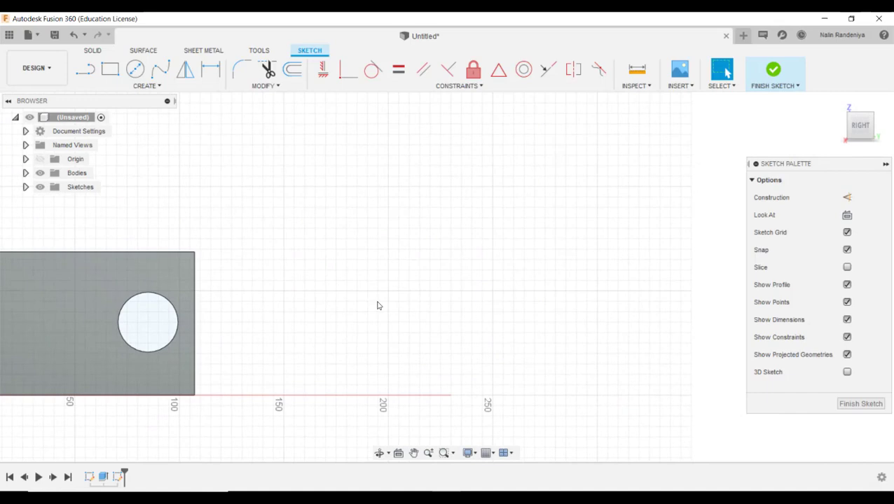
{"action": "left_click", "coordinate": [85, 69]}
{"action": "left_click", "coordinate": [338, 251]}
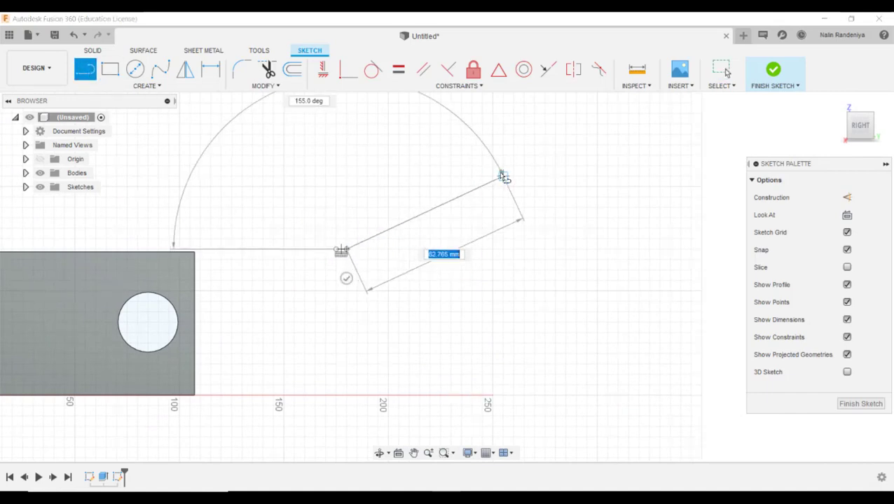
{"action": "left_click", "coordinate": [503, 177]}
{"action": "left_click", "coordinate": [493, 333]}
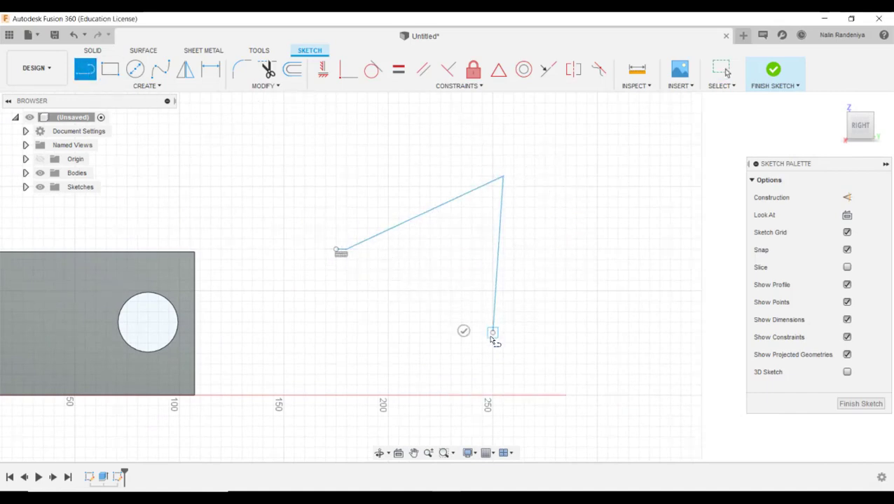
Draw a 3-point arc from the lower end of the steep line, bulging downward and ending to its right.
{"action": "left_click", "coordinate": [162, 87]}
{"action": "mouse_move", "coordinate": [100, 138]}
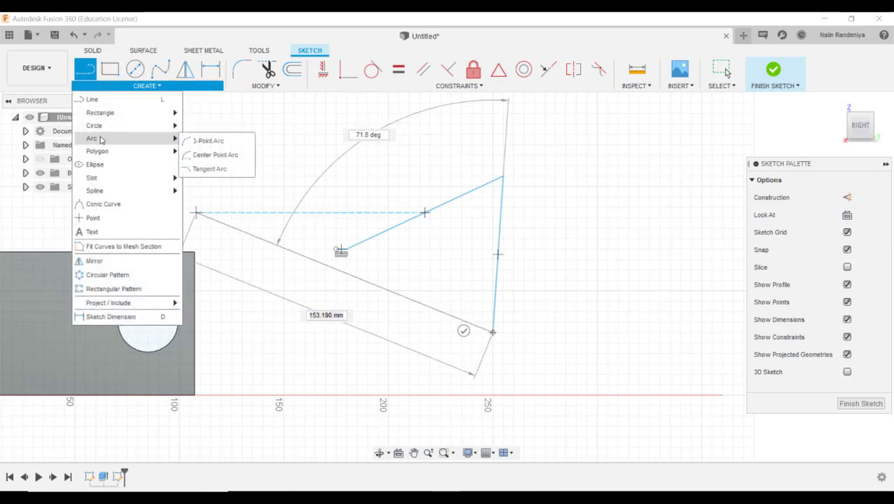
{"action": "left_click", "coordinate": [208, 140]}
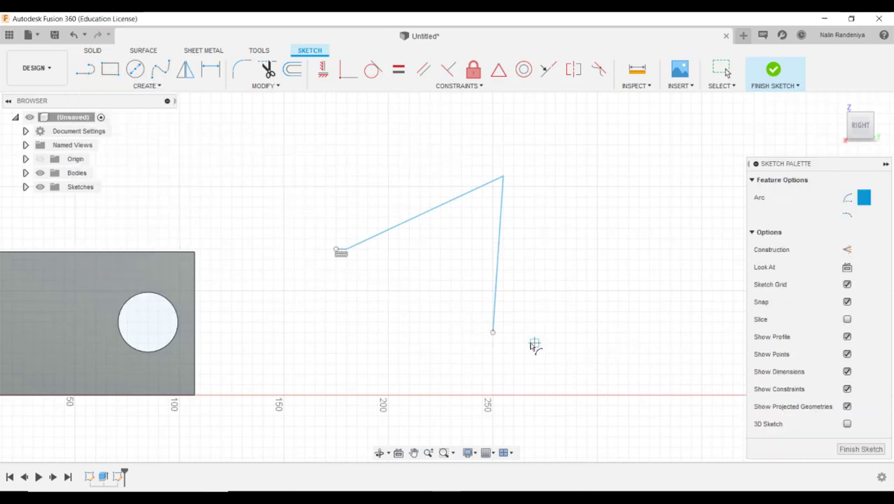
{"action": "left_click", "coordinate": [493, 334]}
{"action": "left_click", "coordinate": [565, 364]}
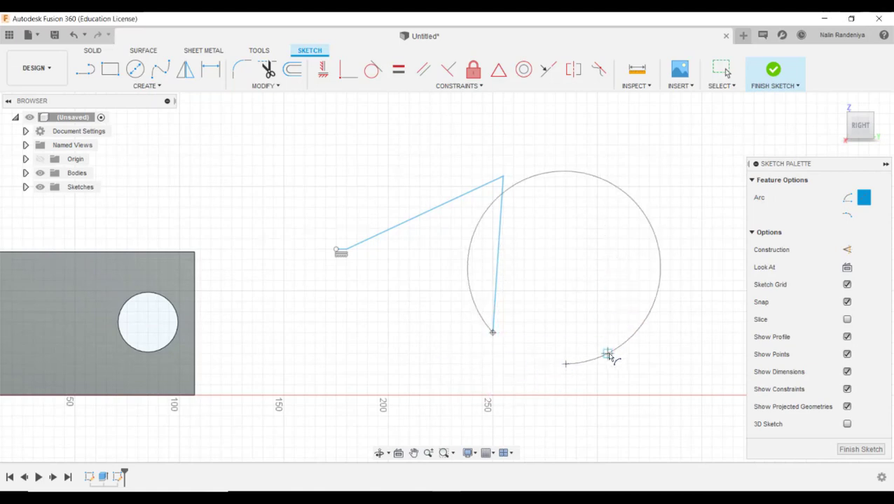
{"action": "left_click", "coordinate": [482, 363]}
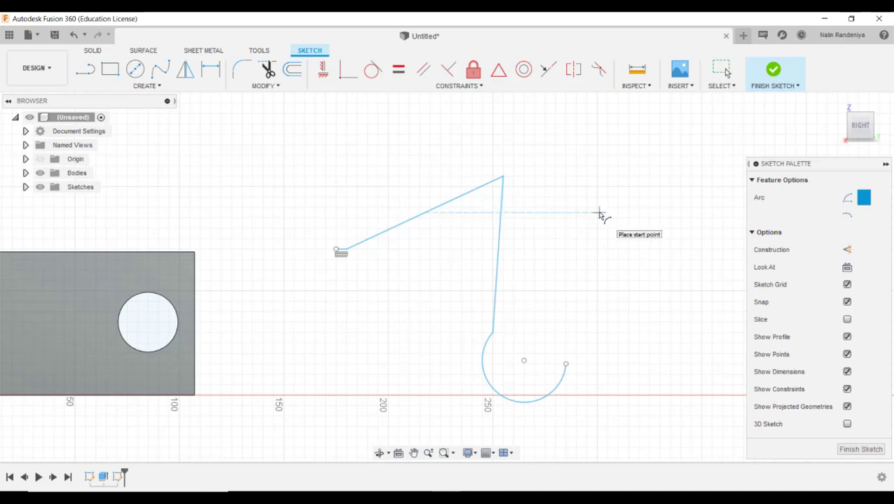
{"action": "key", "text": "Escape"}
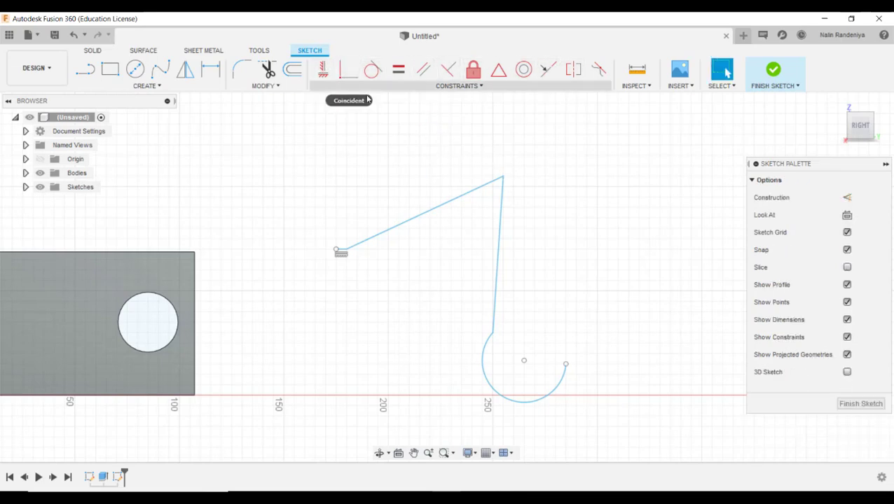
Apply a perpendicular constraint between the long slanted line and the steep line leading down to the arc.
{"action": "left_click", "coordinate": [467, 196]}
{"action": "left_click", "coordinate": [466, 196]}
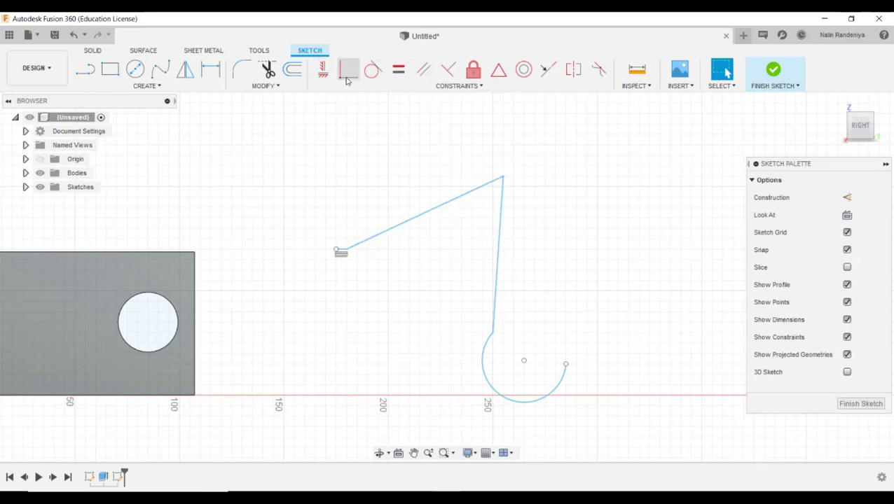
{"action": "left_click", "coordinate": [449, 71]}
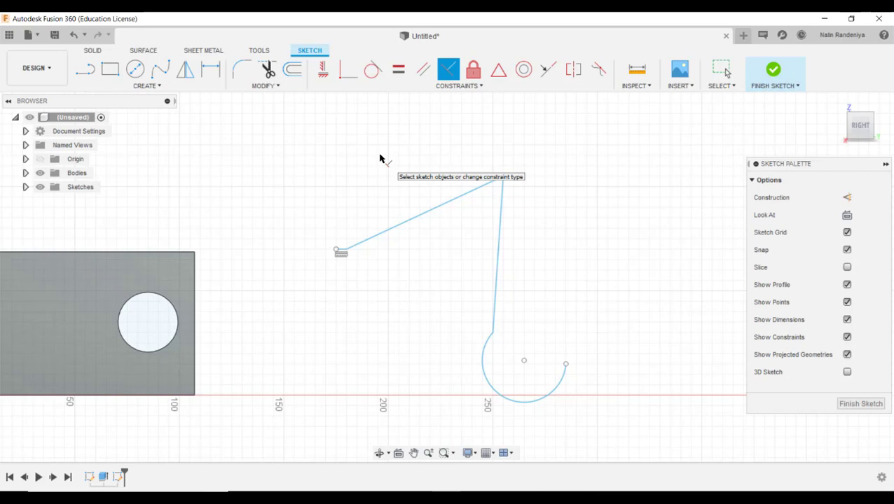
{"action": "left_click", "coordinate": [465, 199]}
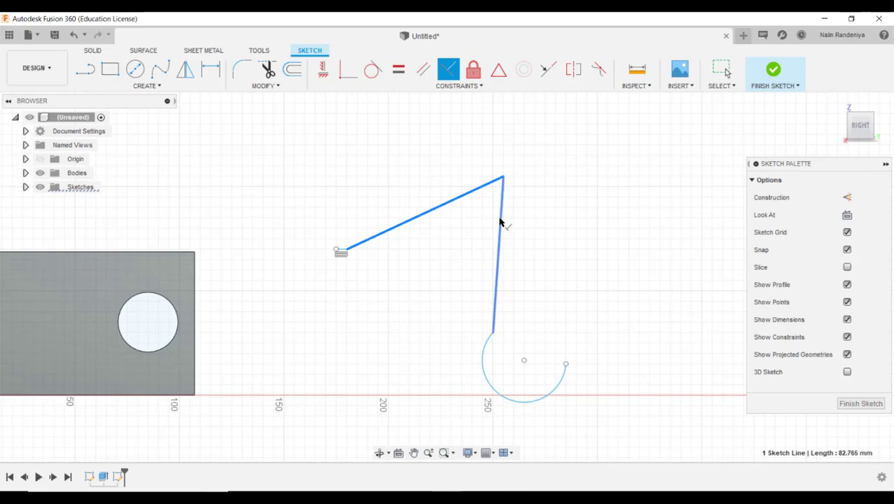
{"action": "left_click", "coordinate": [499, 226]}
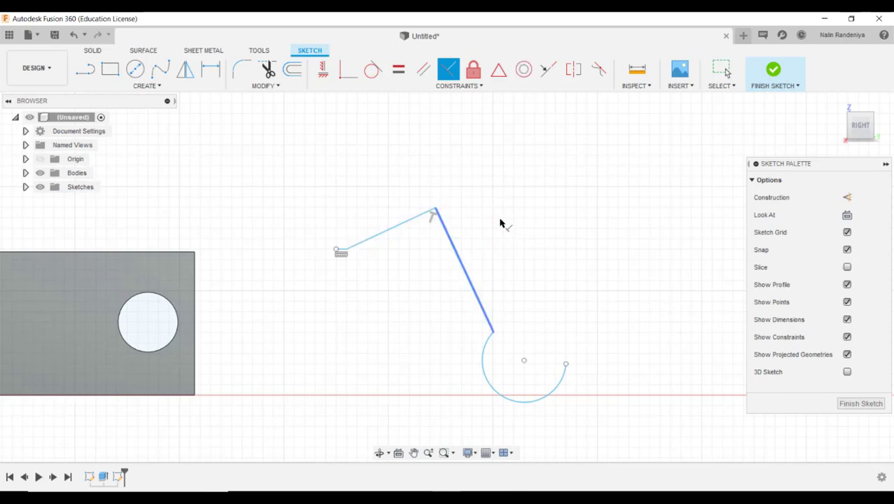
Move the shared corner of the two perpendicular lines to about Y 230 mm, Z 85 mm.
{"action": "scroll", "coordinate": [428, 219], "scroll_direction": "down", "scroll_amount": 3}
{"action": "scroll", "coordinate": [428, 219], "scroll_direction": "up", "scroll_amount": 8}
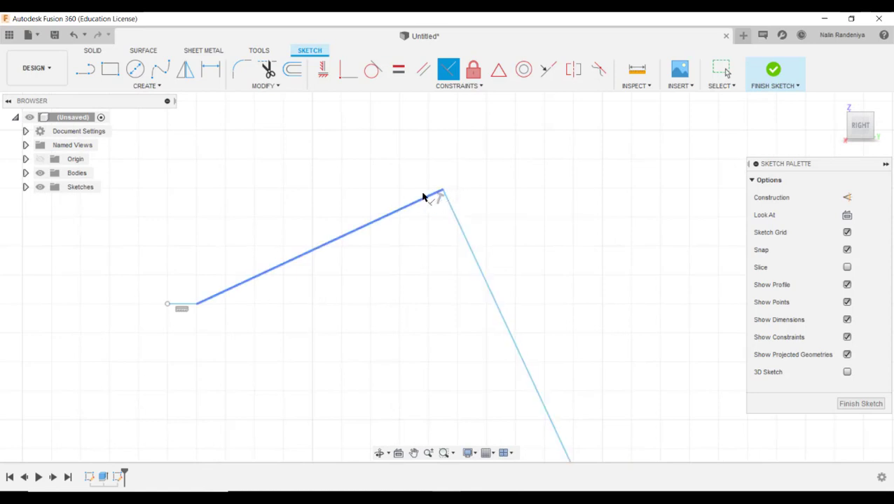
{"action": "mouse_move", "coordinate": [443, 189]}
{"action": "left_mouse_down"}
{"action": "mouse_move", "coordinate": [378, 169]}
{"action": "mouse_move", "coordinate": [474, 169]}
{"action": "mouse_move", "coordinate": [465, 239]}
{"action": "mouse_move", "coordinate": [463, 219]}
{"action": "mouse_move", "coordinate": [409, 173]}
{"action": "mouse_move", "coordinate": [502, 203]}
{"action": "mouse_move", "coordinate": [486, 219]}
{"action": "left_mouse_up"}
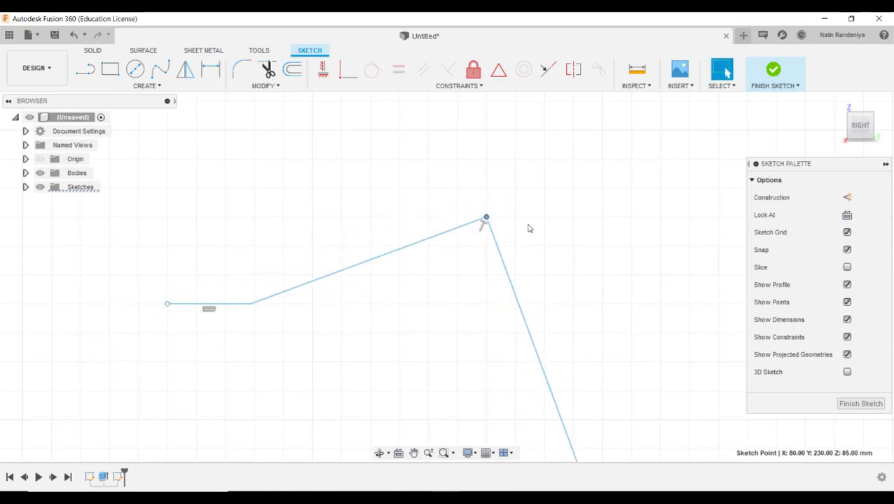
Apply a tangent constraint between the arc and the steep line that meets it, and inspect the joint up close.
{"action": "scroll", "coordinate": [529, 230], "scroll_direction": "up", "scroll_amount": 3}
{"action": "scroll", "coordinate": [569, 274], "scroll_direction": "down", "scroll_amount": 6}
{"action": "middle_click_drag", "start_coordinate": [629, 315], "coordinate": [559, 159]}
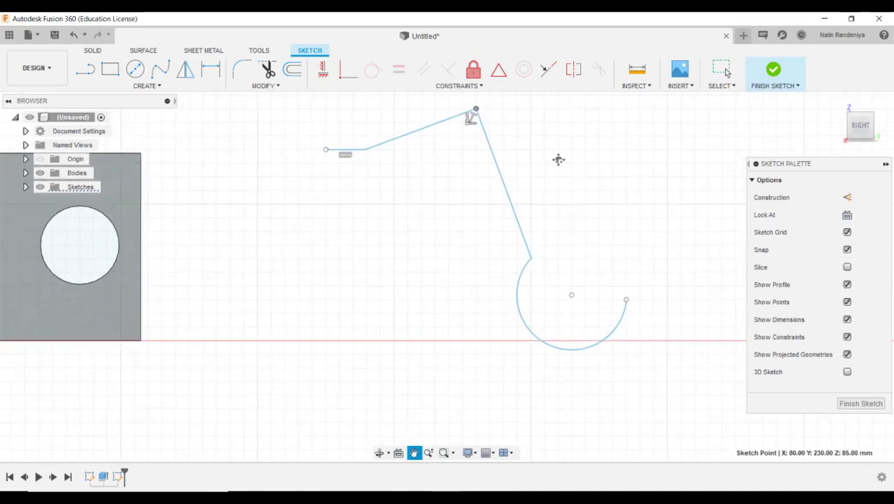
{"action": "scroll", "coordinate": [553, 257], "scroll_direction": "up", "scroll_amount": 3}
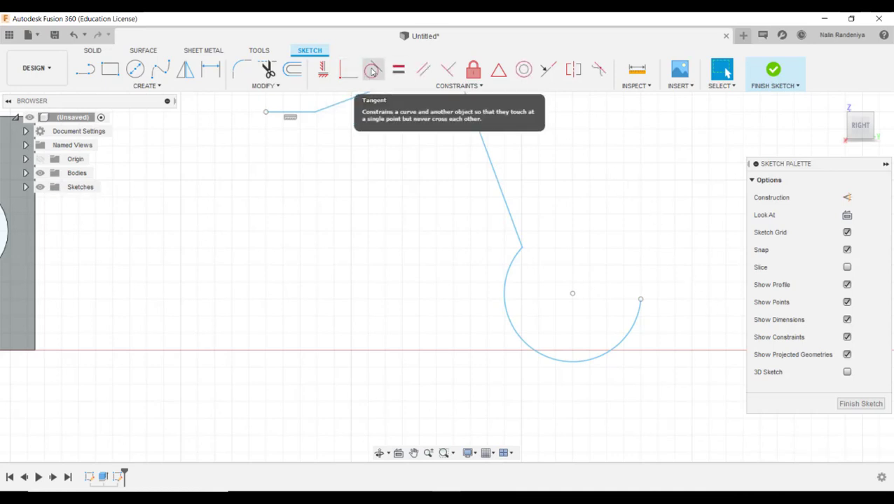
{"action": "left_click", "coordinate": [372, 70]}
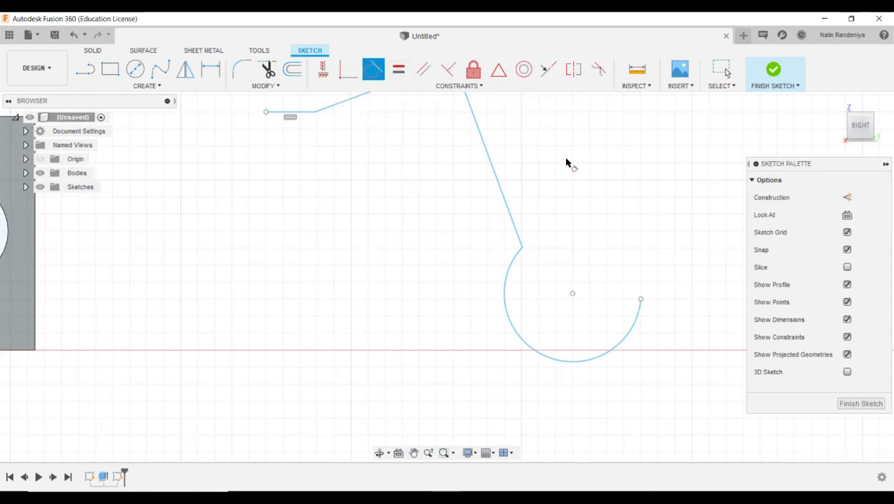
{"action": "left_click", "coordinate": [518, 252]}
{"action": "left_click", "coordinate": [517, 241]}
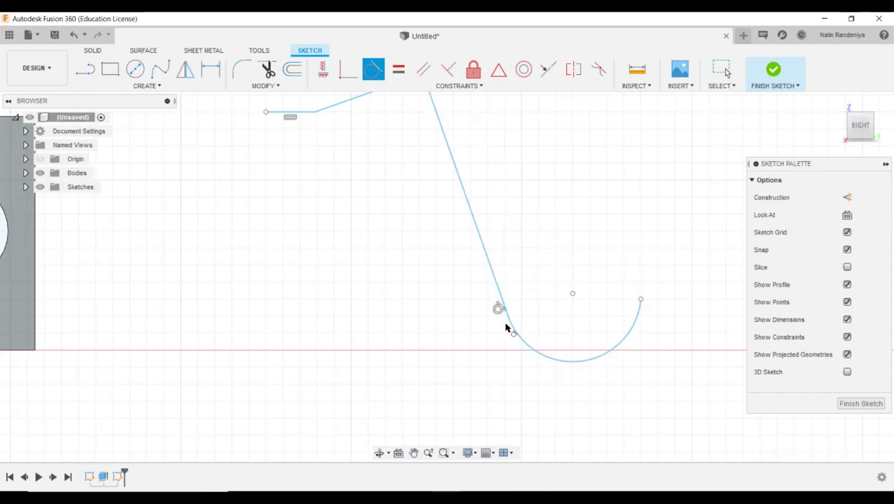
{"action": "scroll", "coordinate": [515, 331], "scroll_direction": "down", "scroll_amount": 2}
{"action": "scroll", "coordinate": [515, 333], "scroll_direction": "up", "scroll_amount": 3}
{"action": "scroll", "coordinate": [515, 332], "scroll_direction": "up", "scroll_amount": 2}
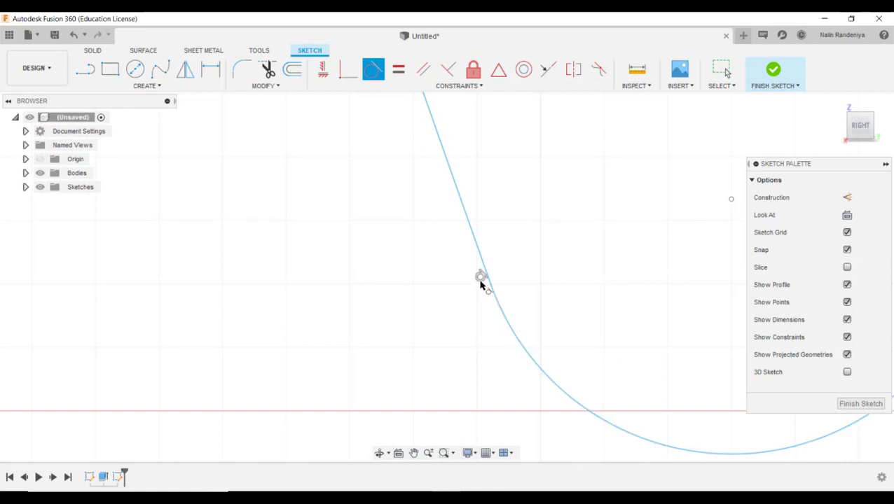
{"action": "scroll", "coordinate": [481, 284], "scroll_direction": "up", "scroll_amount": 3}
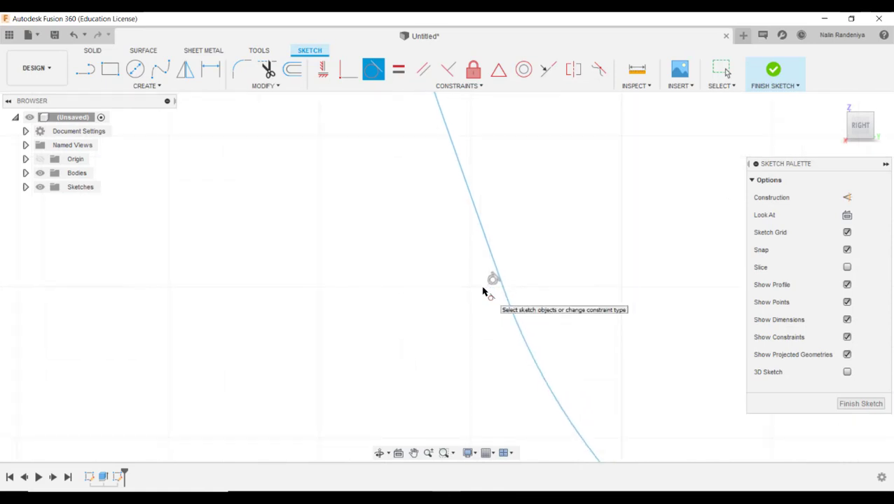
{"action": "scroll", "coordinate": [483, 288], "scroll_direction": "down", "scroll_amount": 4}
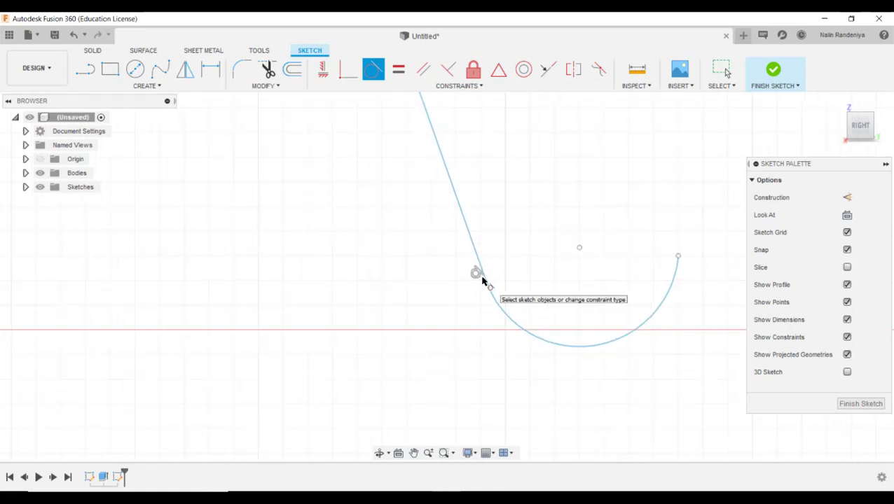
Finish the sketch containing the constrained lines and the arc.
{"action": "scroll", "coordinate": [482, 280], "scroll_direction": "down", "scroll_amount": 5}
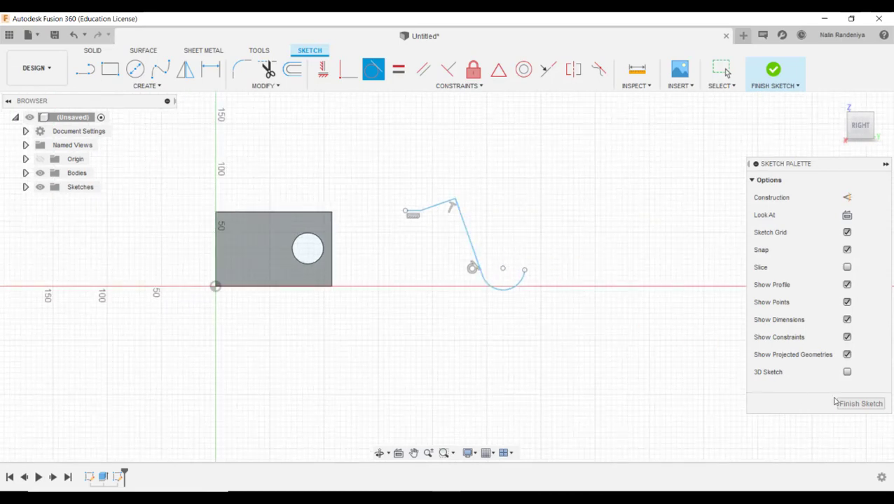
{"action": "mouse_move", "coordinate": [393, 159]}
{"action": "middle_mouse_down"}
{"action": "mouse_move", "coordinate": [538, 197]}
{"action": "mouse_move", "coordinate": [522, 232]}
{"action": "mouse_move", "coordinate": [374, 234]}
{"action": "middle_mouse_up"}
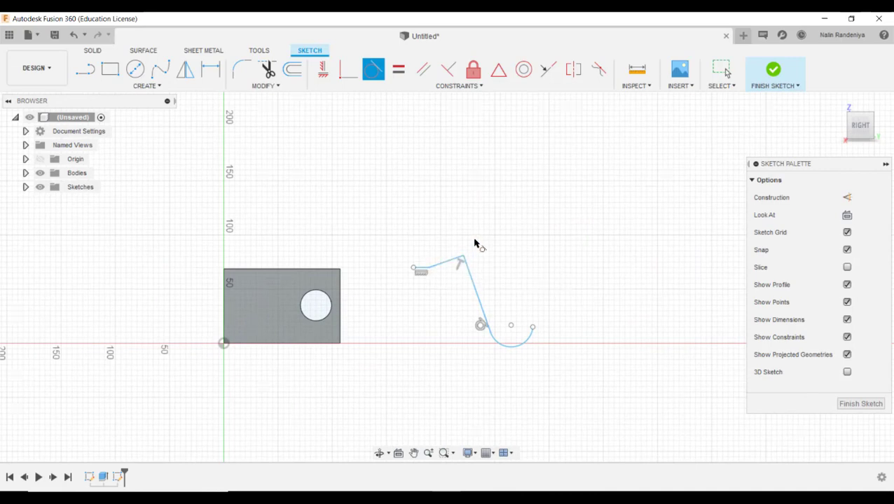
{"action": "middle_click_drag", "start_coordinate": [441, 206], "coordinate": [325, 222]}
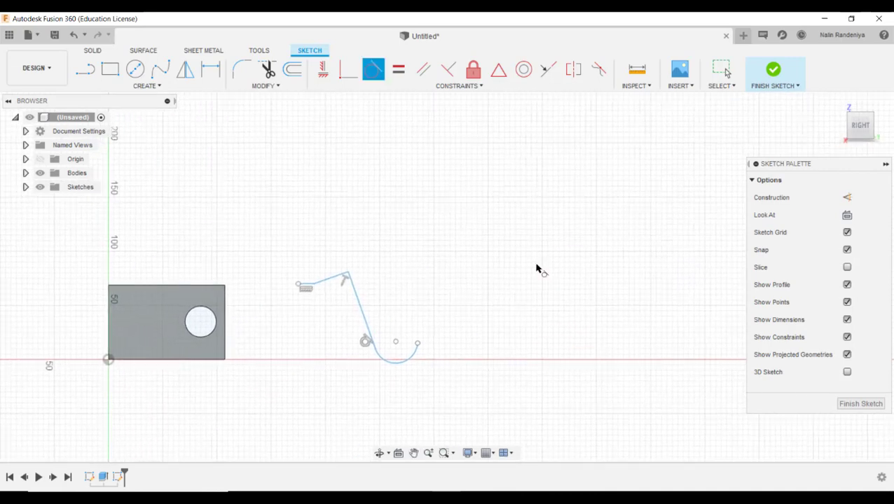
{"action": "left_click", "coordinate": [862, 404]}
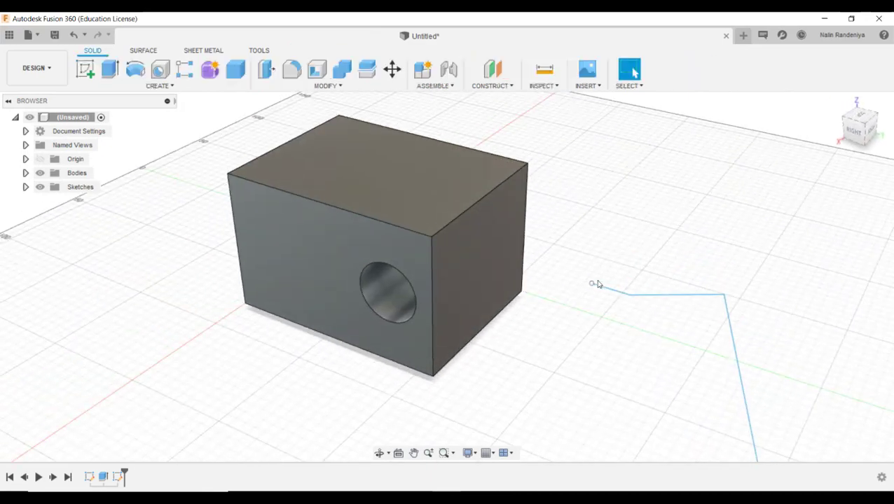
View the block together with the sketched curve in 3D, and close the untitled design without saving its changes.
{"action": "middle_click_drag", "start_coordinate": [664, 276], "coordinate": [515, 341]}
{"action": "scroll", "coordinate": [569, 242], "scroll_direction": "up", "scroll_amount": 3}
{"action": "scroll", "coordinate": [595, 233], "scroll_direction": "down", "scroll_amount": 7}
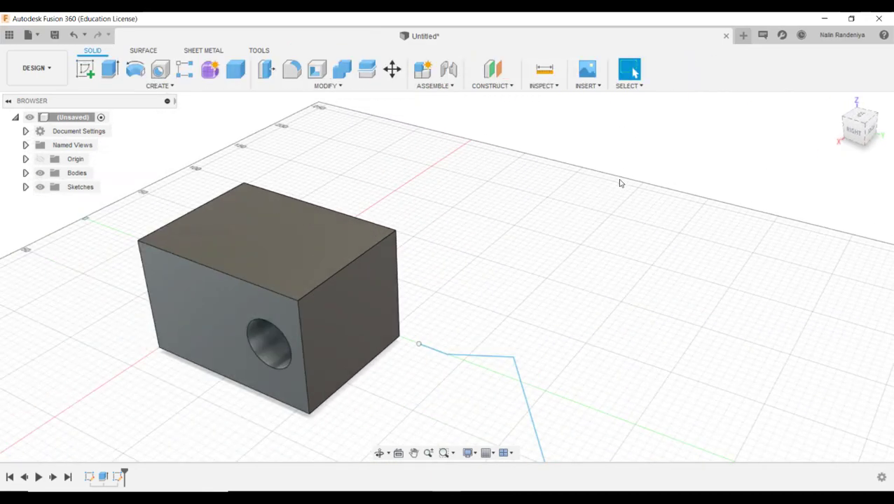
{"action": "left_click", "coordinate": [726, 37]}
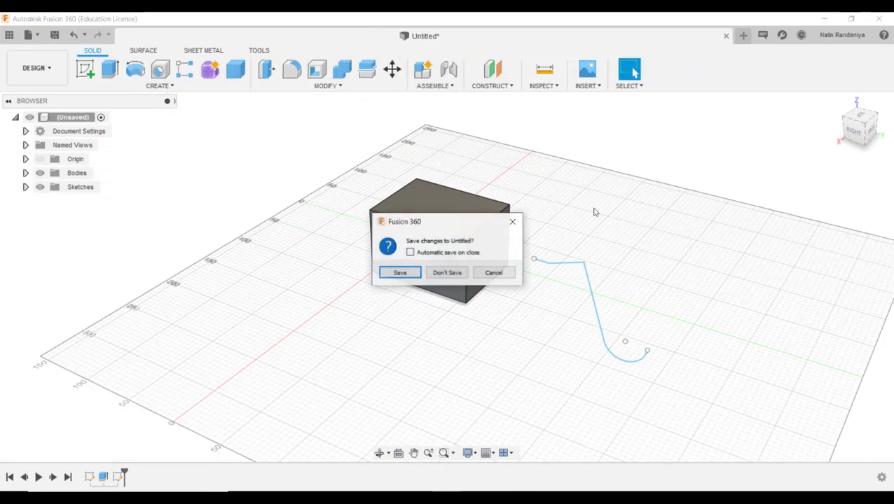
{"action": "left_click", "coordinate": [451, 273]}
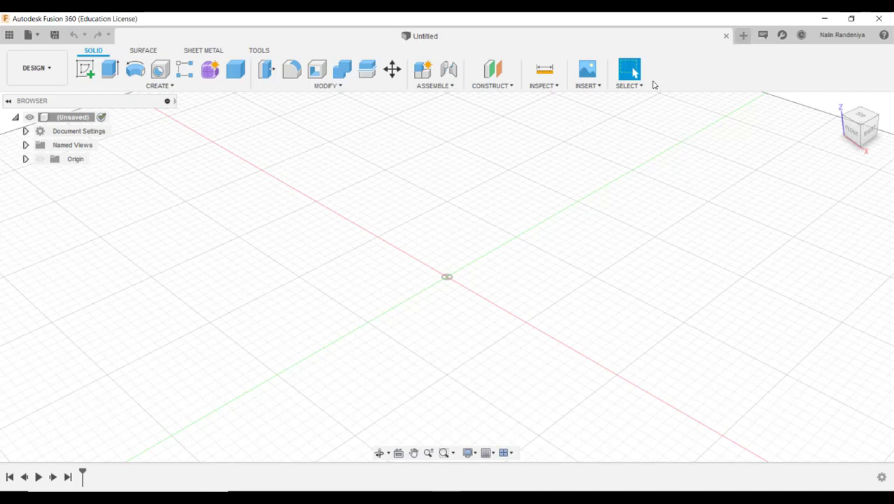
Create a sketch on the front XZ plane and face it square-on with Look At, leaving space along the positive X axis.
{"action": "middle_click_drag", "start_coordinate": [596, 252], "coordinate": [634, 243]}
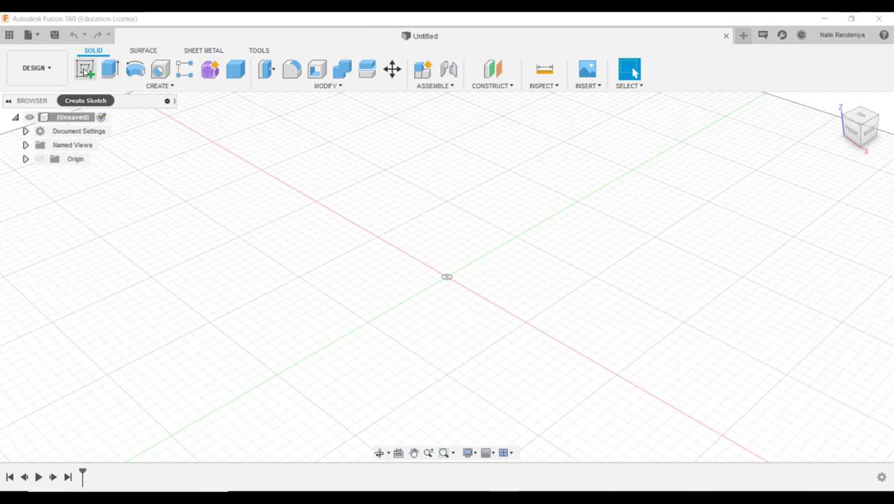
{"action": "left_click", "coordinate": [84, 70]}
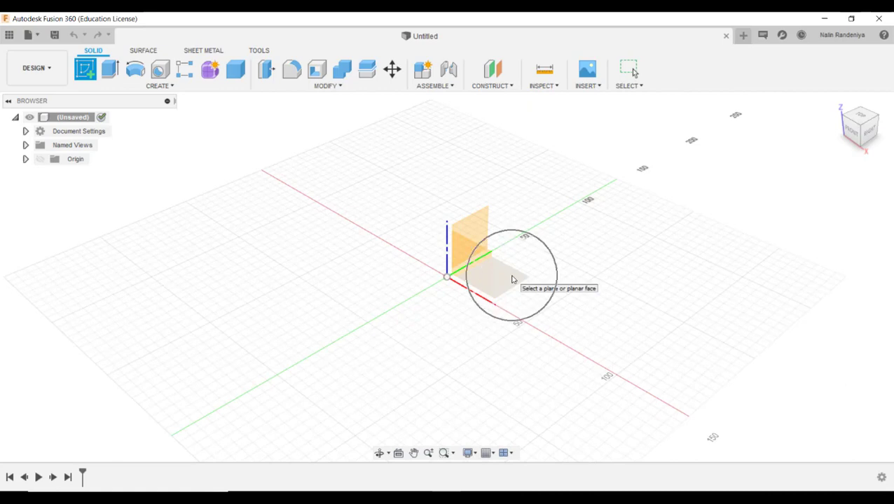
{"action": "left_click", "coordinate": [511, 280]}
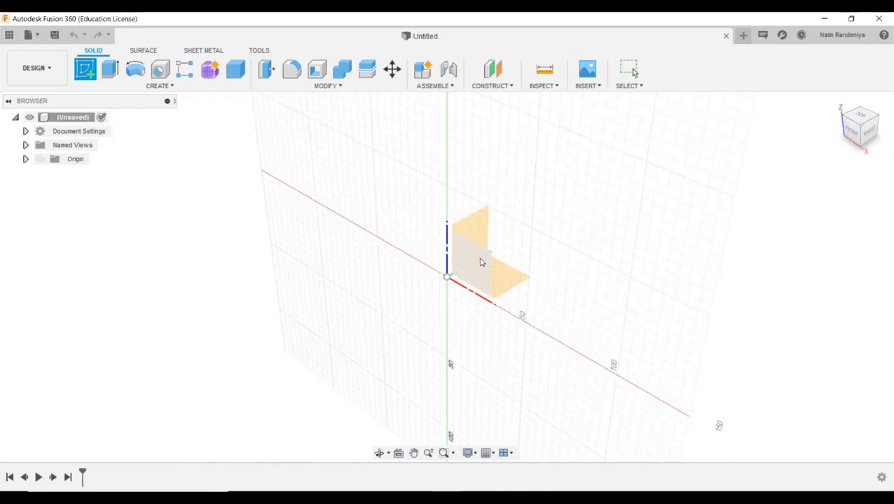
{"action": "left_click", "coordinate": [481, 262]}
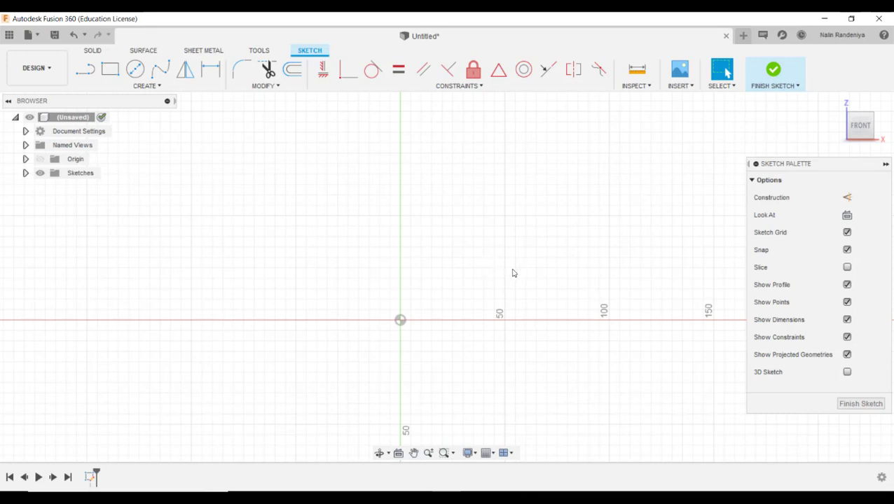
{"action": "mouse_move", "coordinate": [512, 273]}
{"action": "middle_mouse_down", "text": "shift"}
{"action": "mouse_move", "coordinate": [449, 280]}
{"action": "mouse_move", "coordinate": [452, 252]}
{"action": "mouse_move", "coordinate": [425, 267]}
{"action": "middle_mouse_up", "text": "shift"}
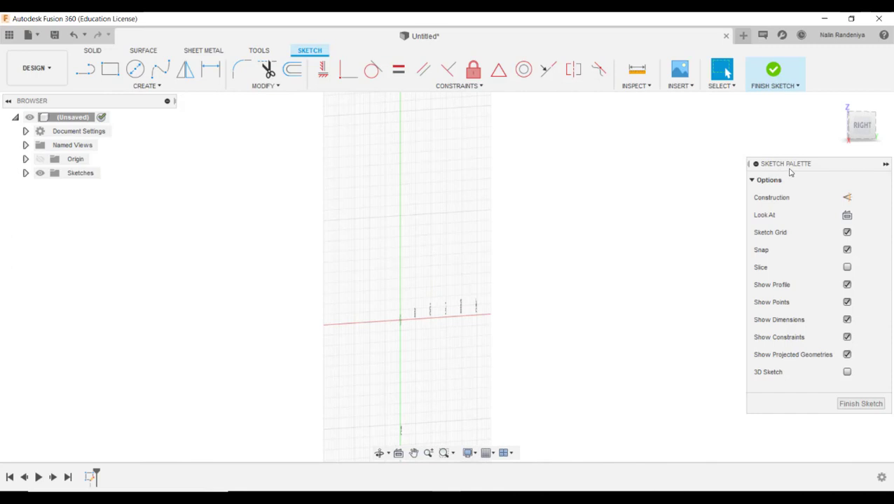
{"action": "left_click", "coordinate": [847, 215]}
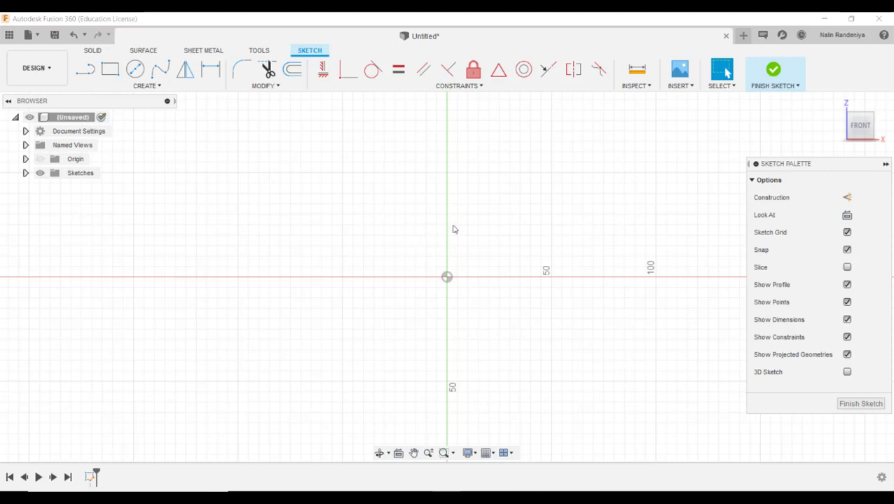
{"action": "mouse_move", "coordinate": [581, 233]}
{"action": "middle_mouse_down"}
{"action": "mouse_move", "coordinate": [471, 240]}
{"action": "mouse_move", "coordinate": [369, 301]}
{"action": "mouse_move", "coordinate": [372, 286]}
{"action": "mouse_move", "coordinate": [336, 273]}
{"action": "middle_mouse_up"}
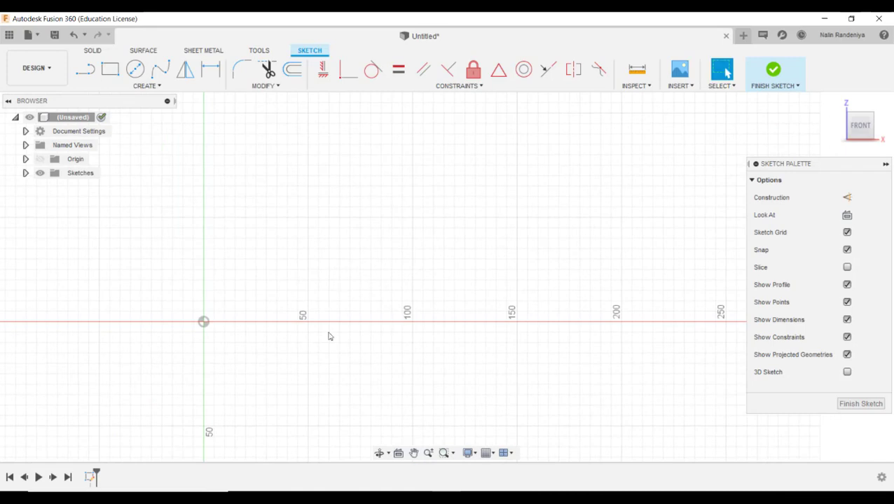
{"action": "mouse_move", "coordinate": [369, 231]}
{"action": "middle_mouse_down"}
{"action": "mouse_move", "coordinate": [429, 219]}
{"action": "mouse_move", "coordinate": [421, 211]}
{"action": "middle_mouse_up"}
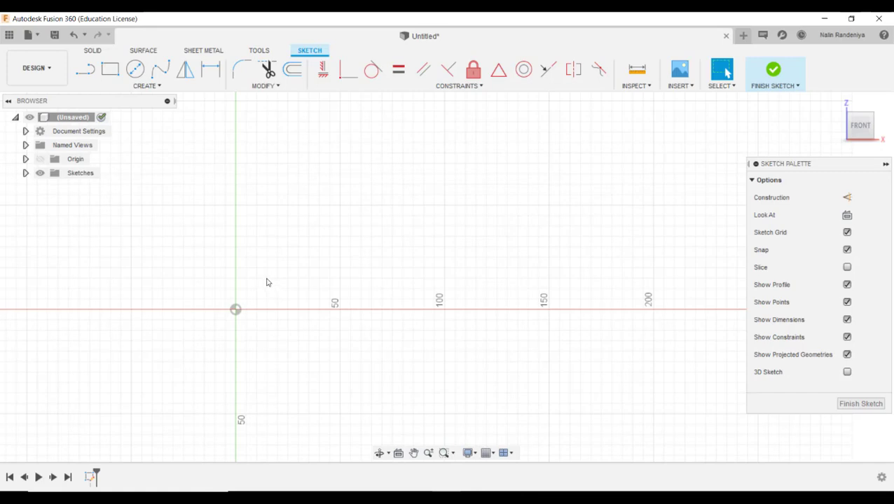
Turn off Snap to Grid and try starting a line freely between the grid points, cancelling it.
{"action": "left_click", "coordinate": [85, 68]}
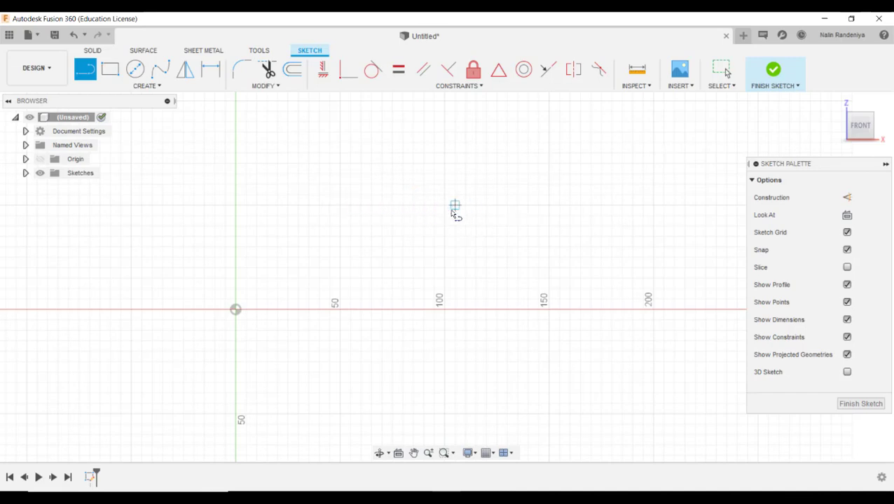
{"action": "left_click", "coordinate": [487, 453]}
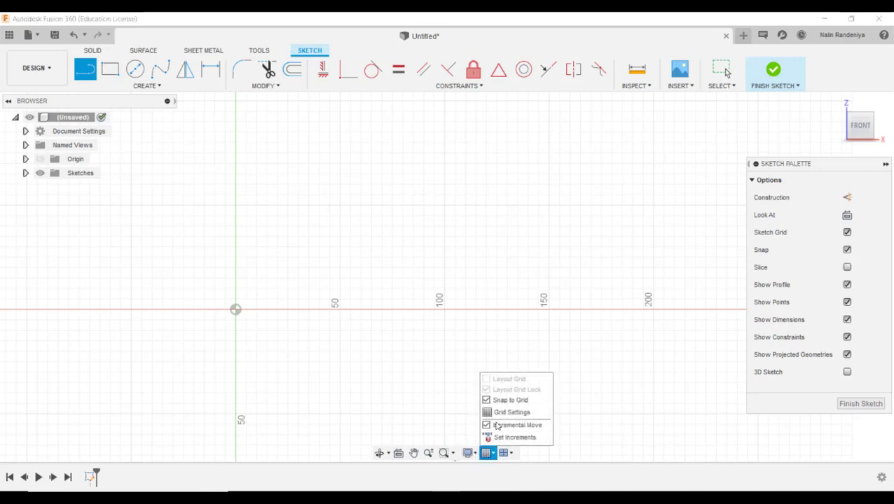
{"action": "left_click", "coordinate": [487, 400]}
{"action": "left_click", "coordinate": [486, 425]}
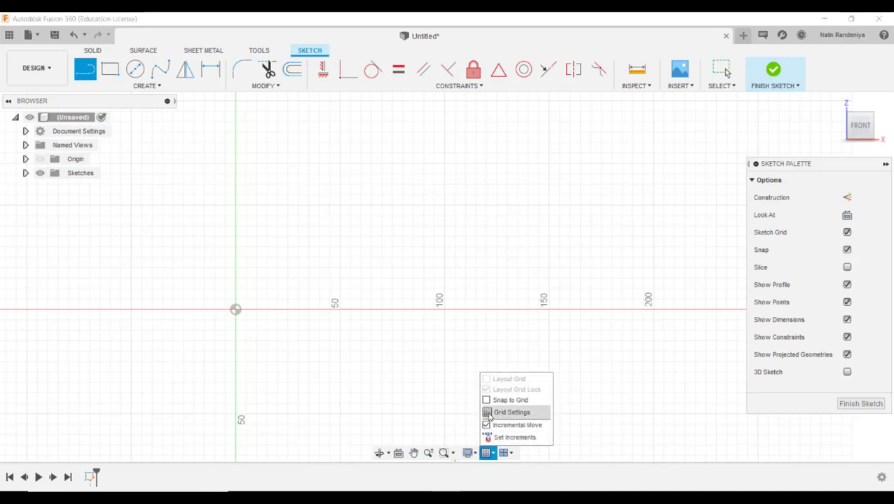
{"action": "left_click", "coordinate": [498, 230]}
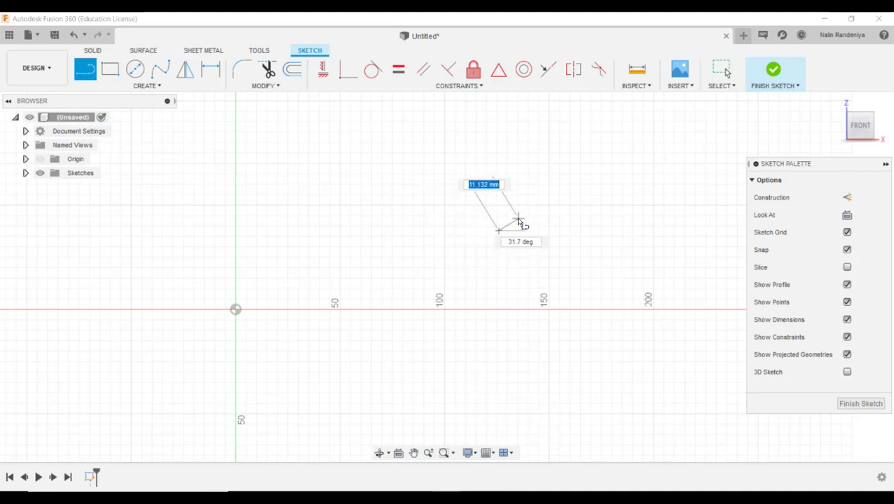
{"action": "key", "text": "Escape"}
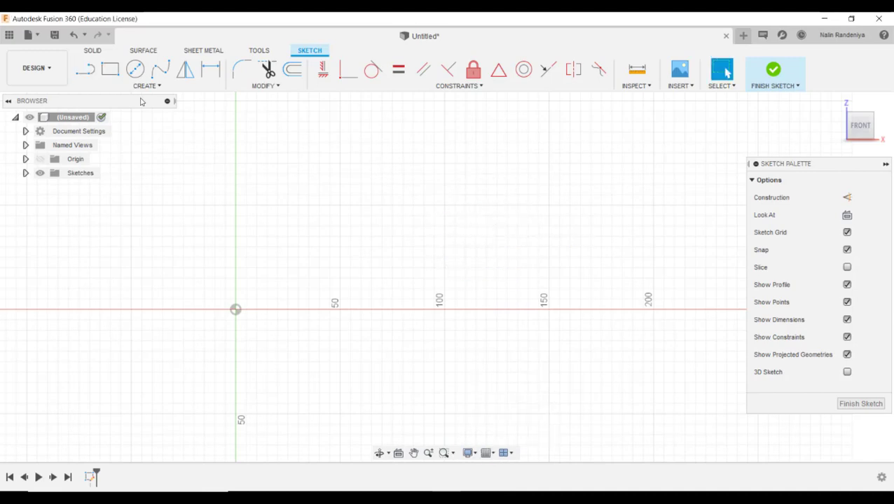
Restart the Line tool and have Snap to Grid turned back on.
{"action": "left_click", "coordinate": [85, 69]}
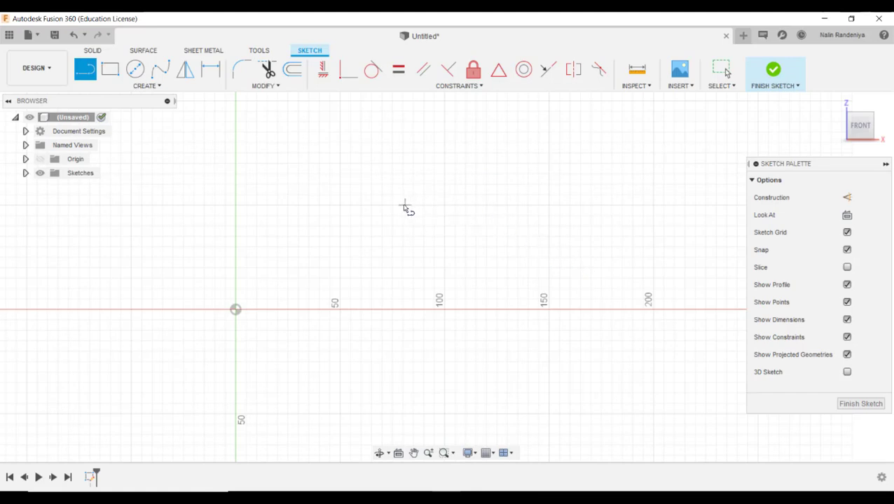
{"action": "left_click", "coordinate": [486, 453]}
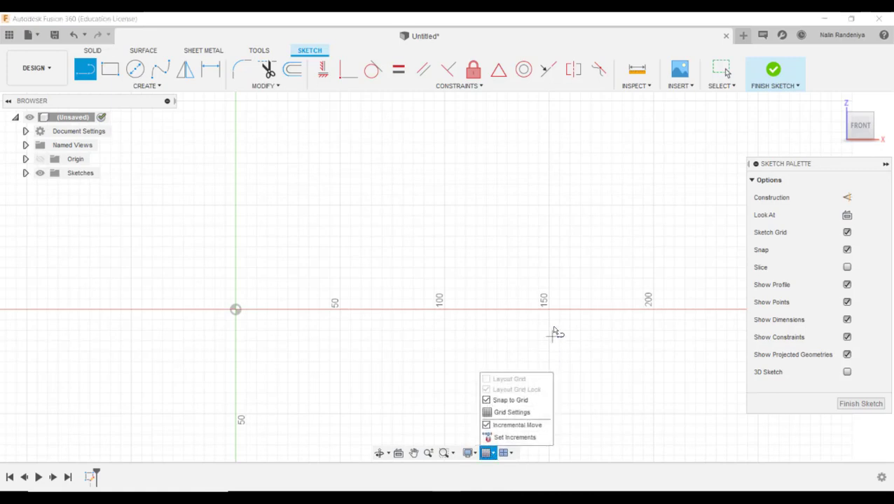
{"action": "left_click", "coordinate": [592, 350]}
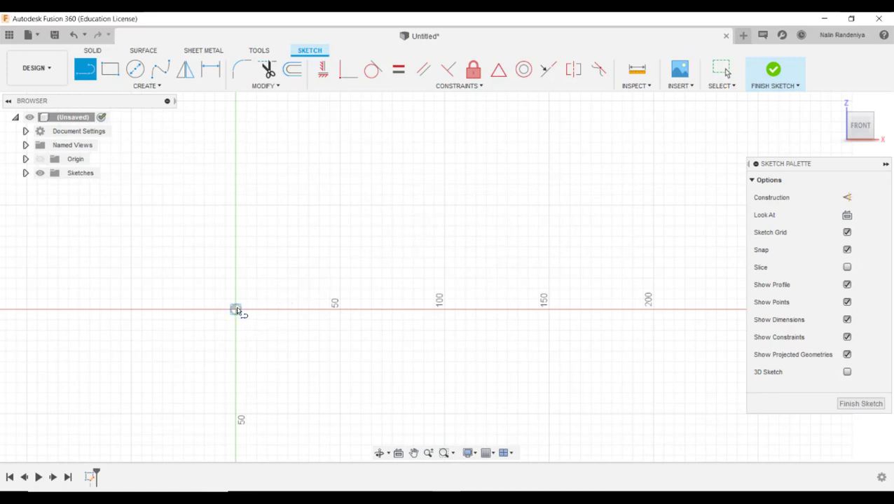
Draw connected lines from the origin: about 190 mm along the X axis, about 72 mm up and outward, and about 78 mm back inward.
{"action": "left_click", "coordinate": [236, 310]}
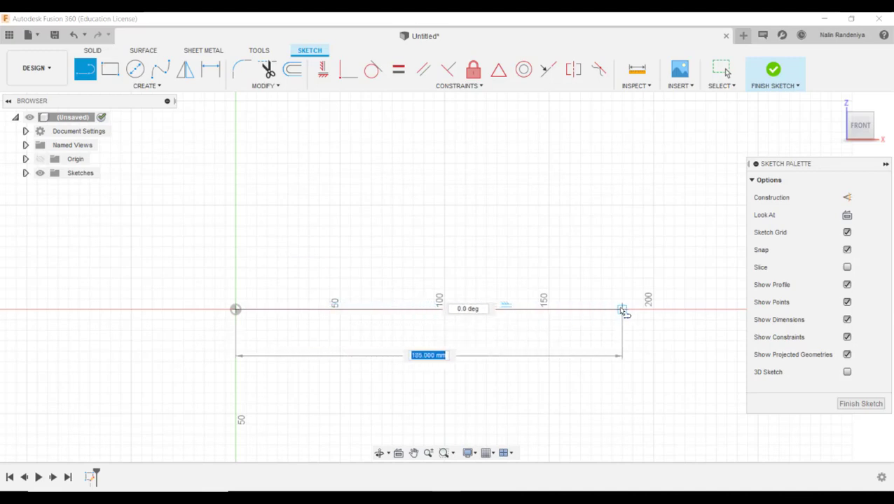
{"action": "left_click", "coordinate": [630, 312]}
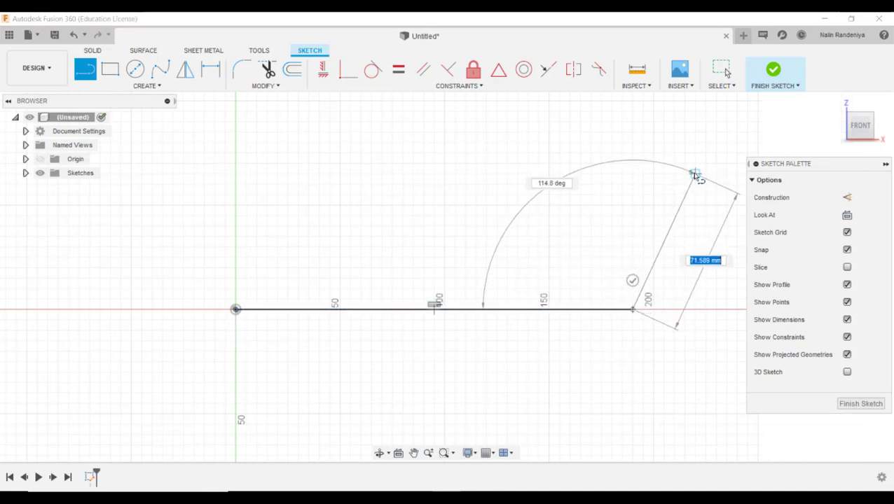
{"action": "left_click", "coordinate": [694, 173]}
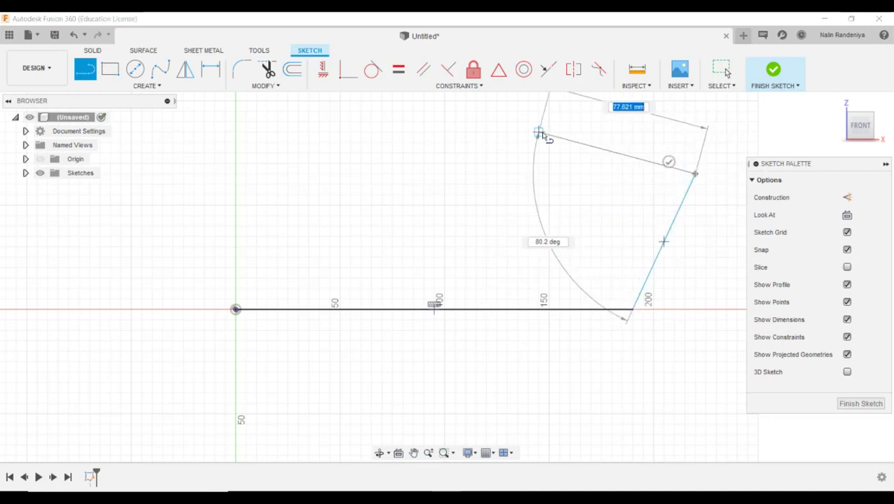
{"action": "left_click", "coordinate": [538, 132]}
Continue the lines through a notch with a horizontal floor about 50 mm long, out past the Z axis, and close the profile at the origin.
{"action": "left_click", "coordinate": [486, 215]}
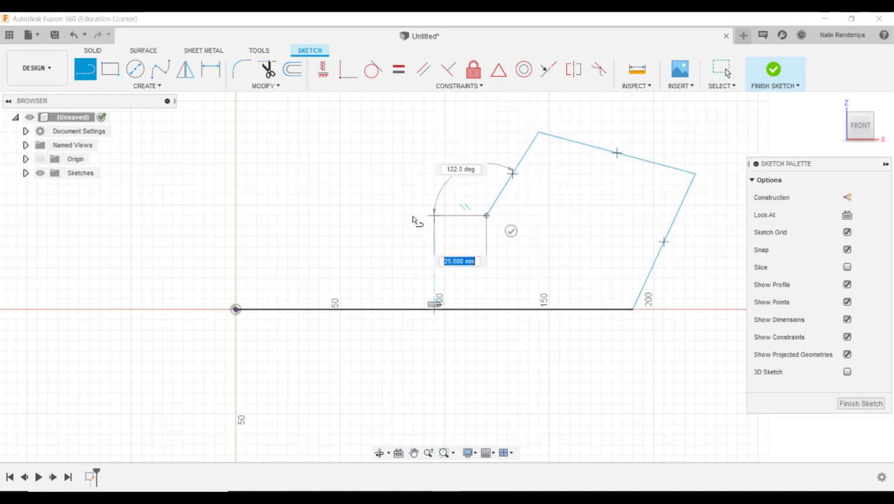
{"action": "left_click", "coordinate": [382, 217]}
{"action": "left_click", "coordinate": [340, 132]}
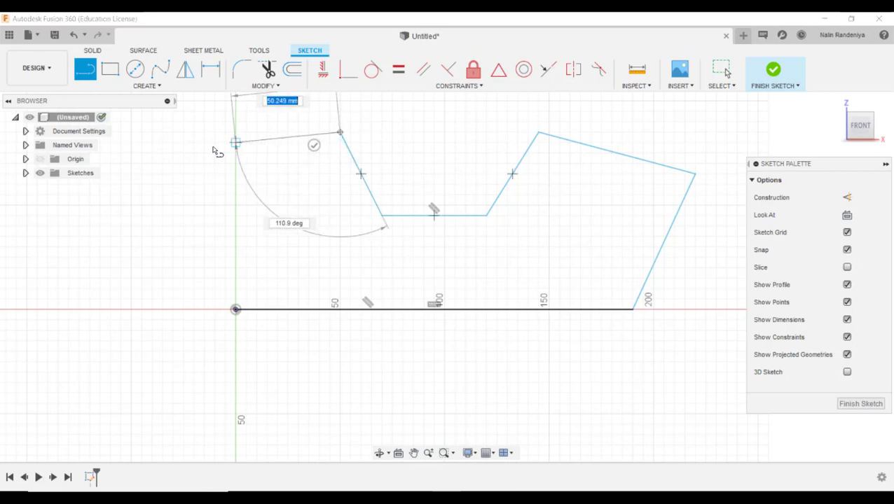
{"action": "left_click", "coordinate": [166, 149]}
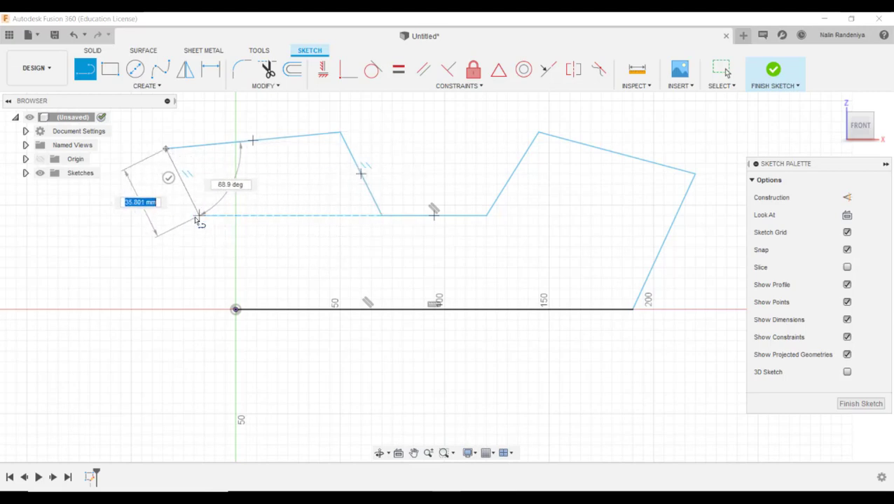
{"action": "left_click", "coordinate": [236, 309]}
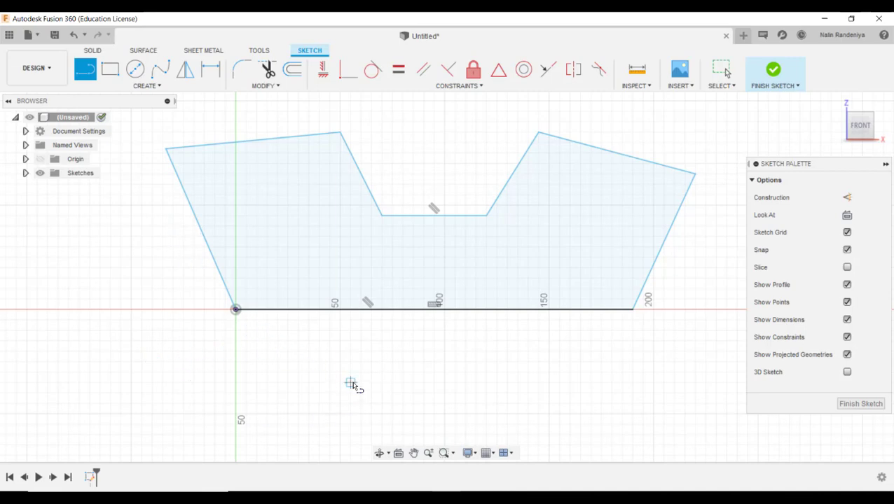
{"action": "key", "text": "Escape"}
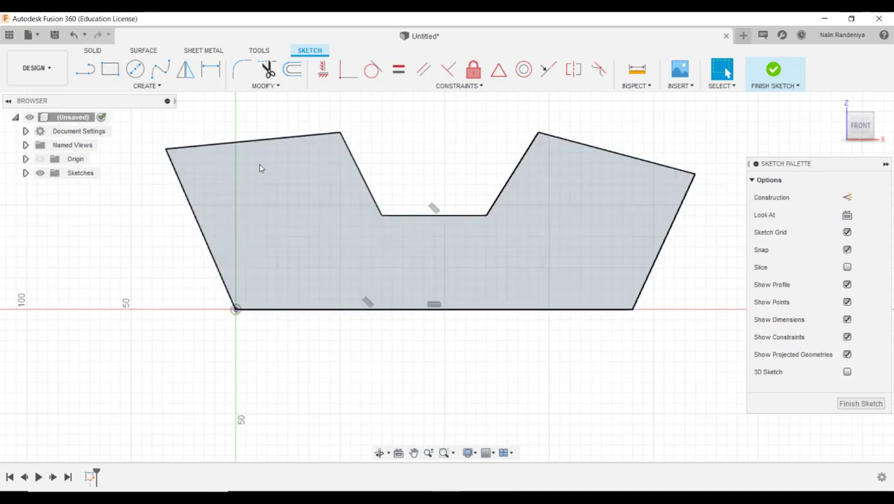
Move the notch floor's left corner to about X 75, Z 40 mm and the base line's right endpoint to about X 171 mm.
{"action": "left_click", "coordinate": [474, 224]}
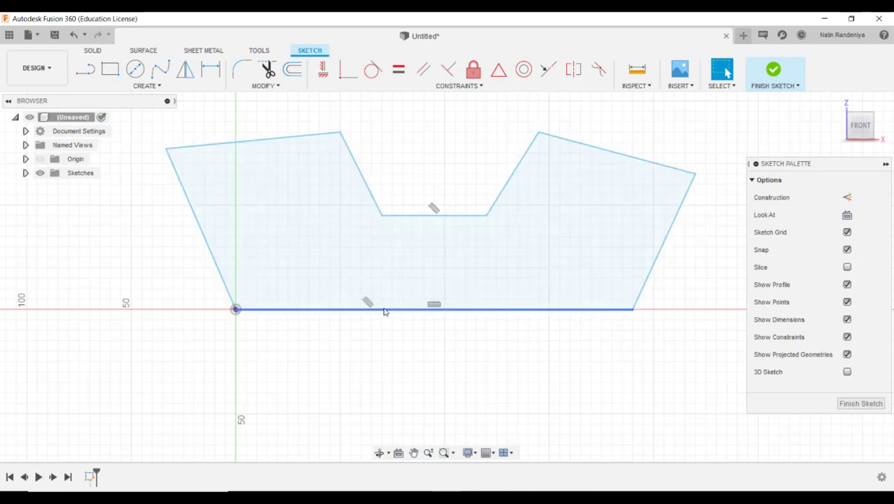
{"action": "left_click", "coordinate": [385, 312]}
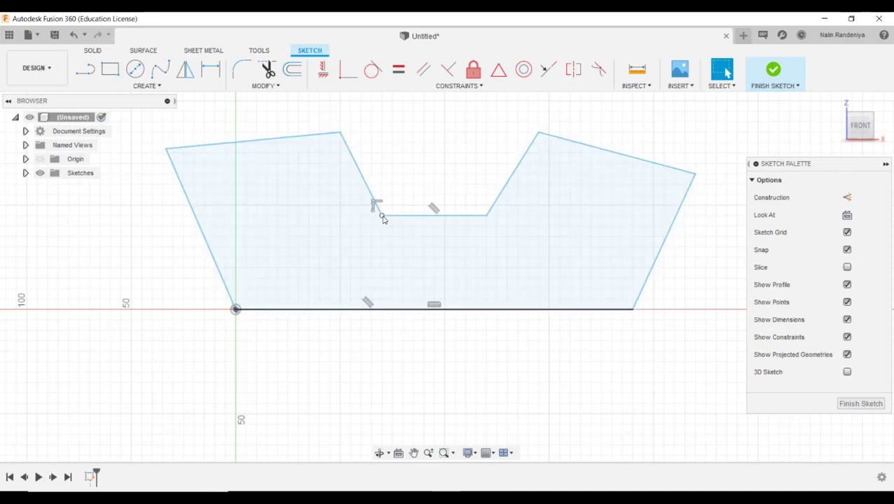
{"action": "mouse_move", "coordinate": [382, 218]}
{"action": "left_mouse_down"}
{"action": "mouse_move", "coordinate": [382, 246]}
{"action": "mouse_move", "coordinate": [393, 155]}
{"action": "mouse_move", "coordinate": [384, 229]}
{"action": "mouse_move", "coordinate": [393, 185]}
{"action": "mouse_move", "coordinate": [320, 226]}
{"action": "mouse_move", "coordinate": [411, 215]}
{"action": "mouse_move", "coordinate": [392, 226]}
{"action": "left_mouse_up"}
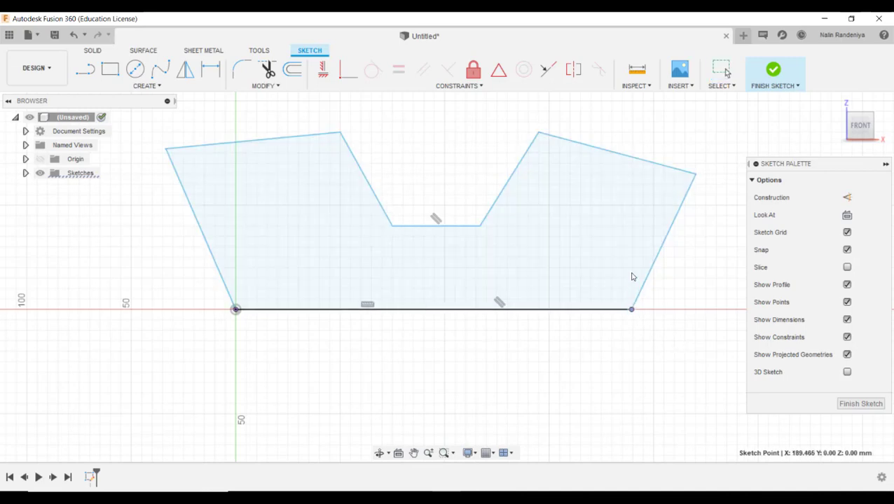
{"action": "mouse_move", "coordinate": [631, 308]}
{"action": "left_mouse_down"}
{"action": "mouse_move", "coordinate": [628, 323]}
{"action": "mouse_move", "coordinate": [573, 323]}
{"action": "mouse_move", "coordinate": [592, 313]}
{"action": "mouse_move", "coordinate": [479, 319]}
{"action": "mouse_move", "coordinate": [674, 313]}
{"action": "mouse_move", "coordinate": [467, 313]}
{"action": "mouse_move", "coordinate": [493, 313]}
{"action": "left_mouse_up"}
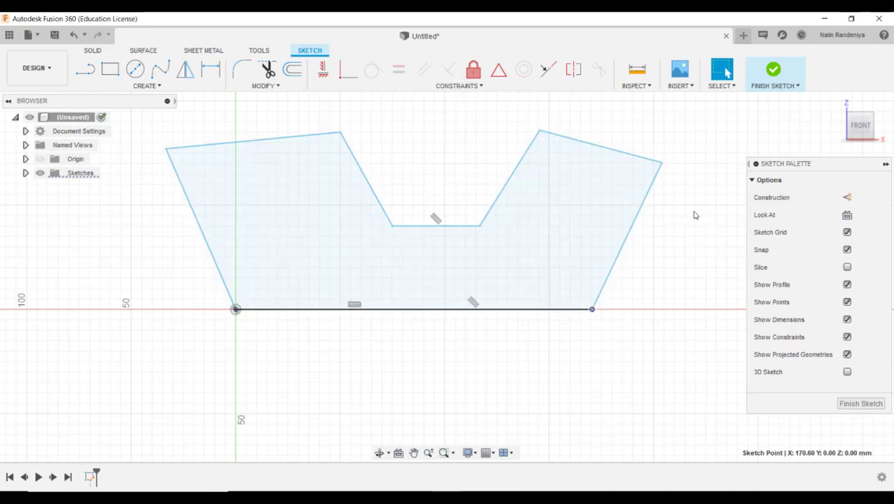
Constrain the profile's outer right line to vertical and the sloped line above the notch's right side to horizontal.
{"action": "left_click", "coordinate": [694, 215]}
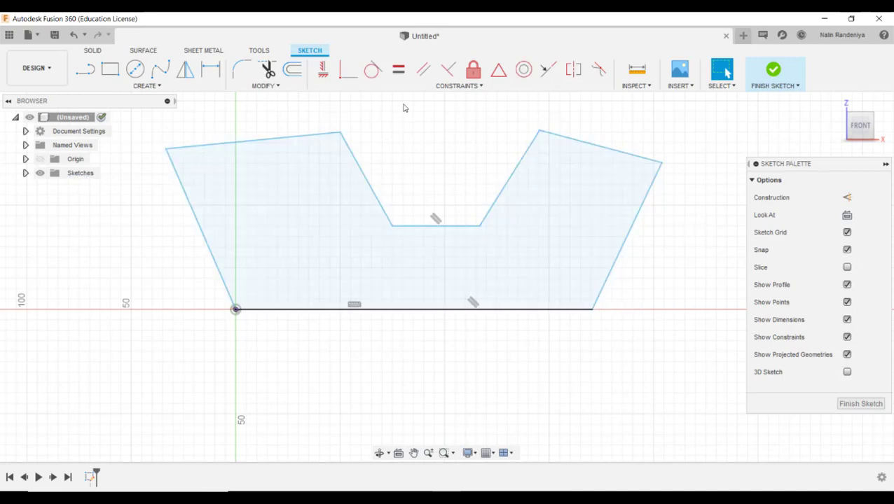
{"action": "left_click", "coordinate": [323, 73]}
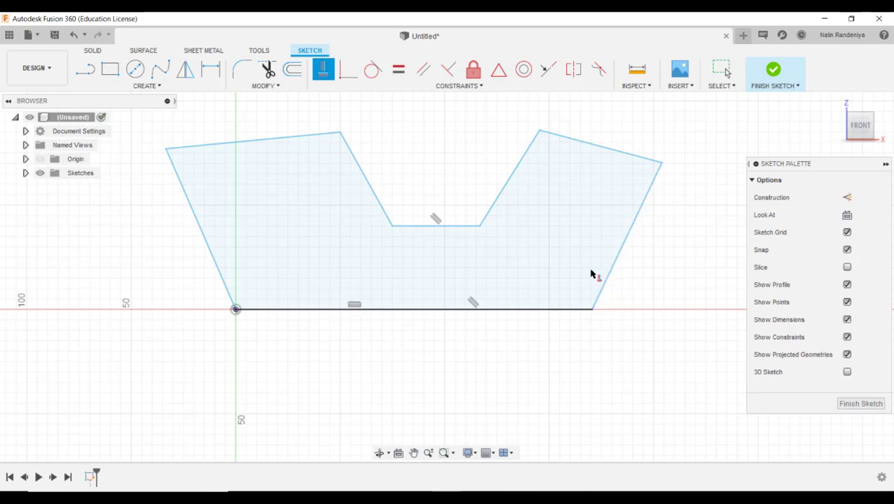
{"action": "left_click", "coordinate": [631, 231]}
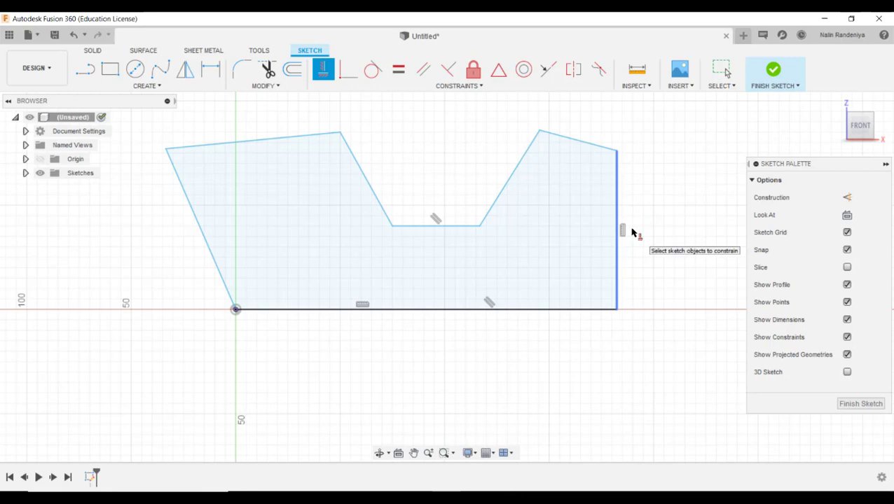
{"action": "left_click", "coordinate": [578, 141]}
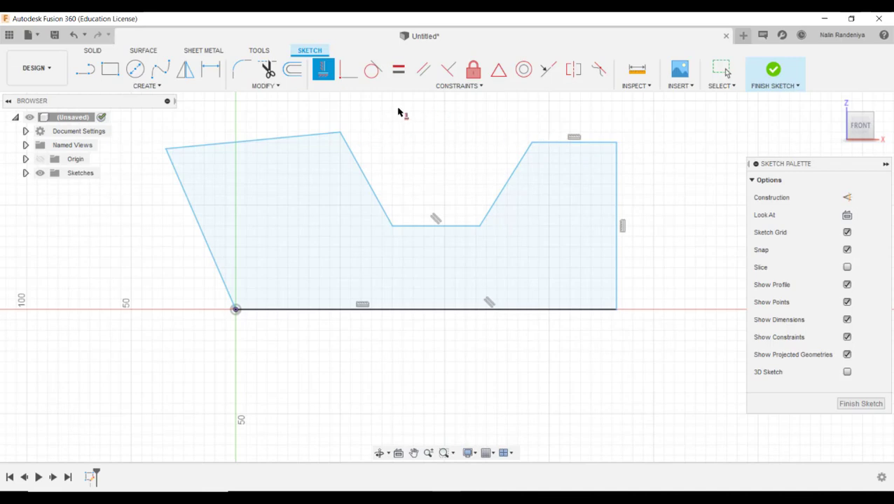
{"action": "key", "text": "Escape"}
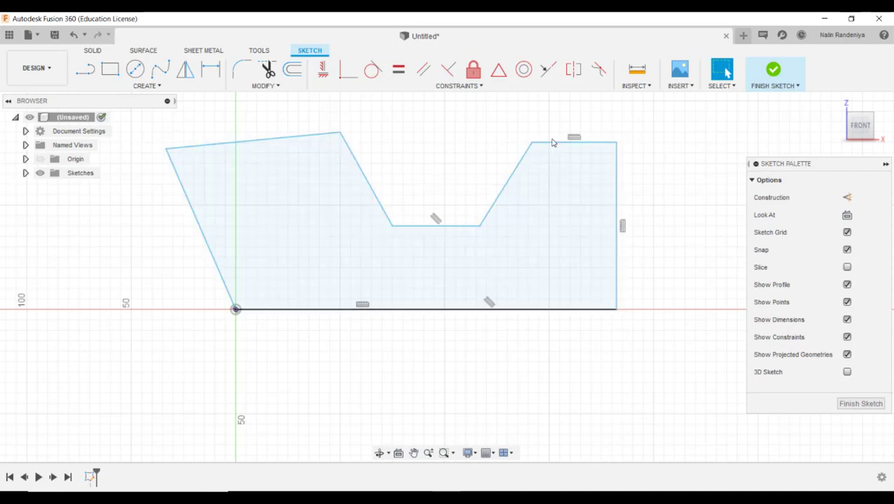
Apply Perpendicular constraints between each notch wall and the upper edge adjoining it, on both sides of the notch.
{"action": "left_click", "coordinate": [448, 68]}
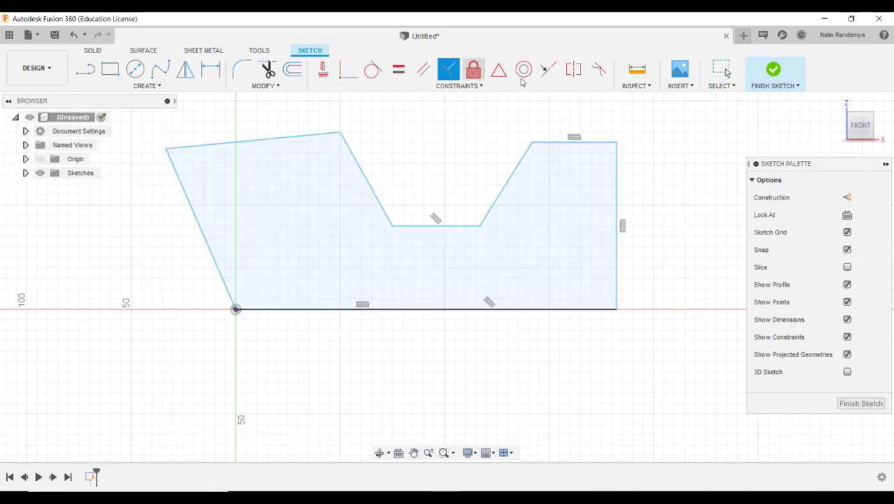
{"action": "left_click", "coordinate": [517, 168]}
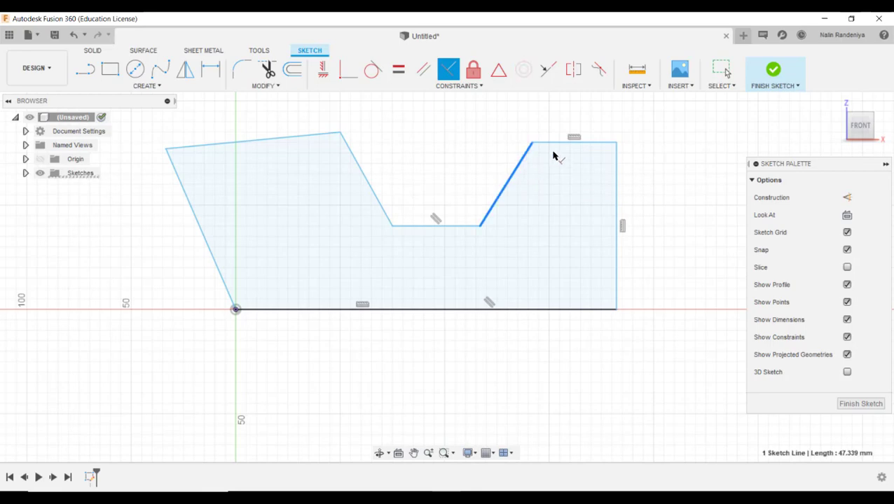
{"action": "left_click", "coordinate": [551, 144]}
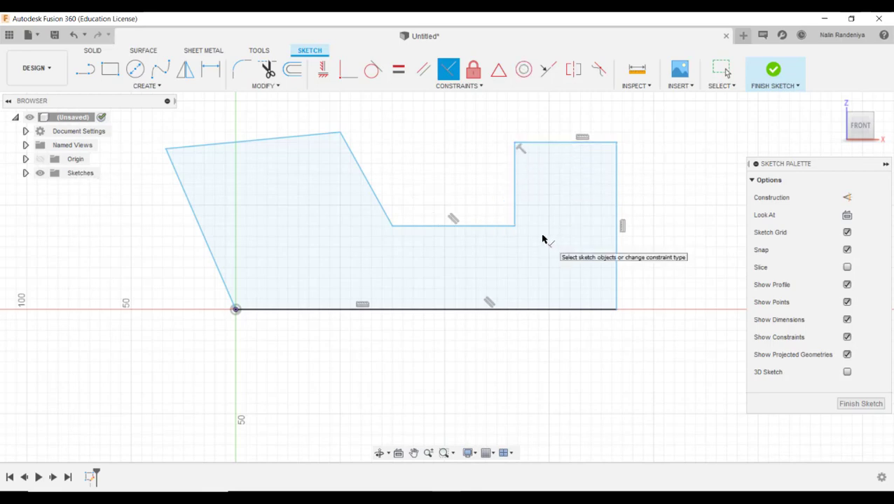
{"action": "left_click", "coordinate": [355, 163]}
{"action": "left_click", "coordinate": [313, 139]}
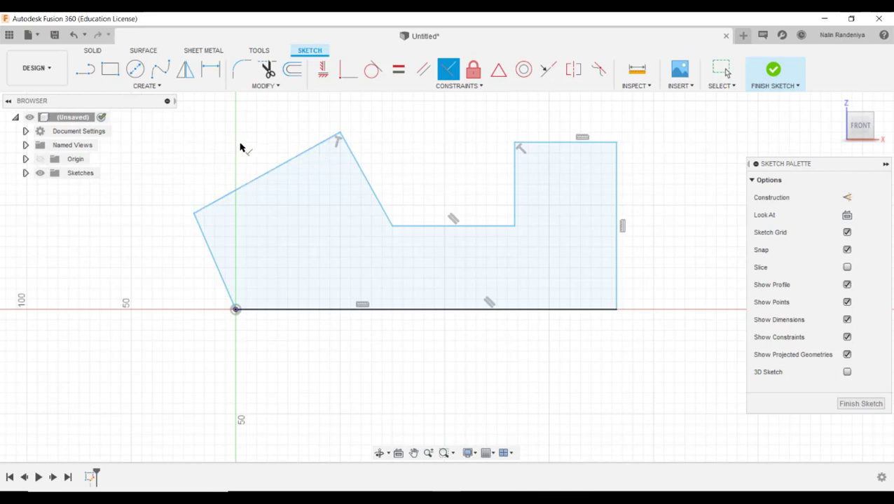
{"action": "key", "text": "Escape"}
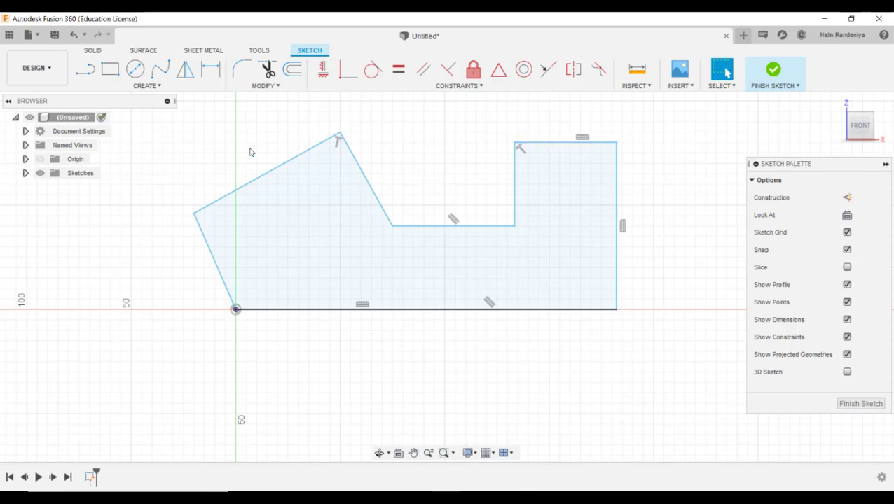
Make the left upper edge parallel to the right upper edge and raise it level with that edge, at about Z 80 mm.
{"action": "left_click", "coordinate": [289, 165]}
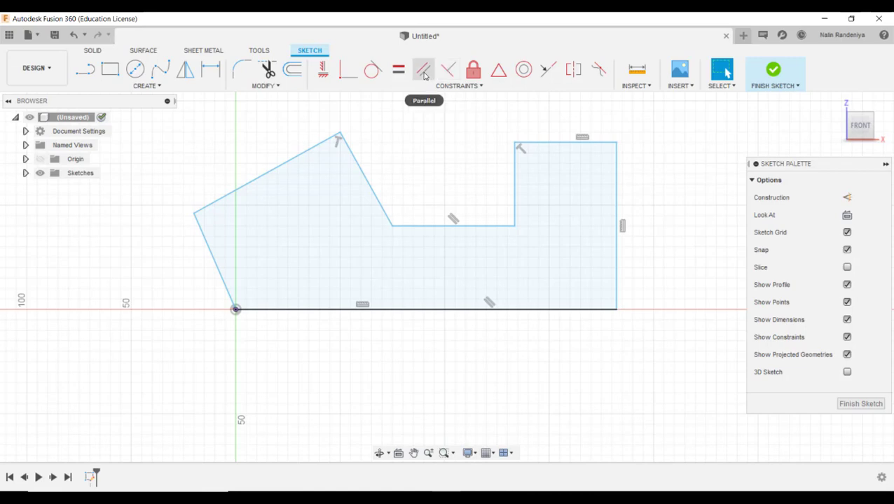
{"action": "left_click", "coordinate": [423, 72]}
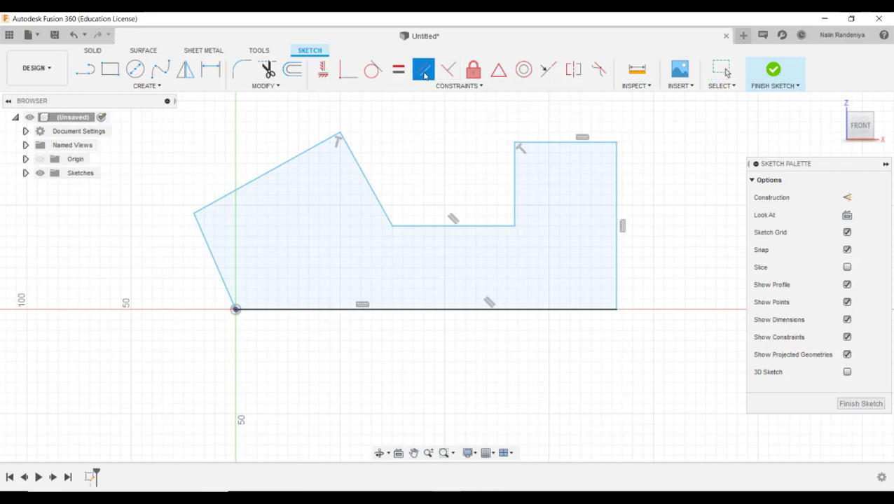
{"action": "left_click", "coordinate": [553, 145]}
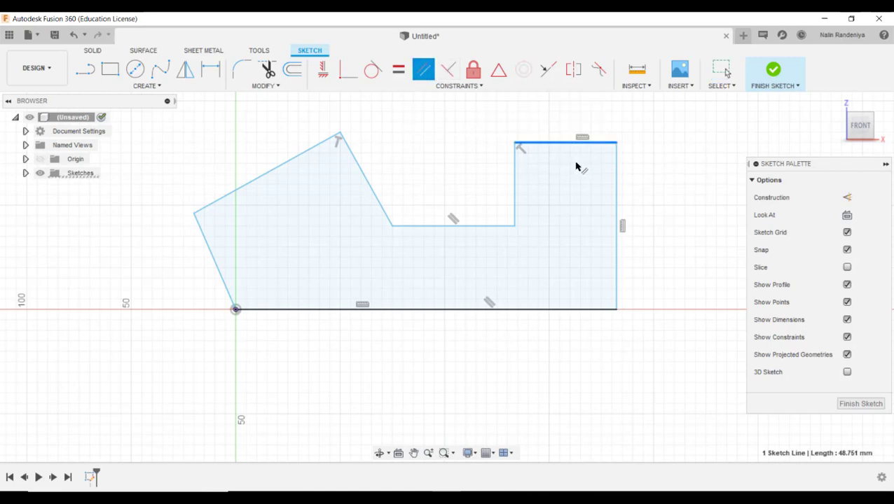
{"action": "left_click", "coordinate": [279, 168]}
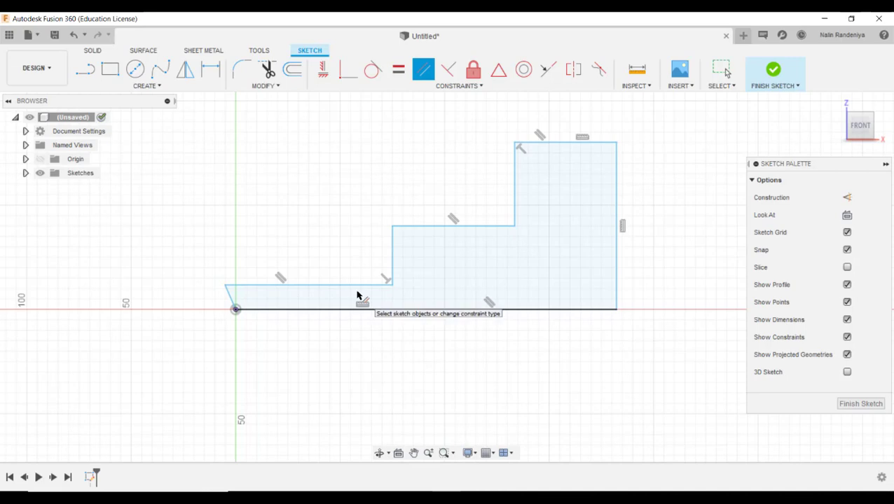
{"action": "key", "text": "Escape"}
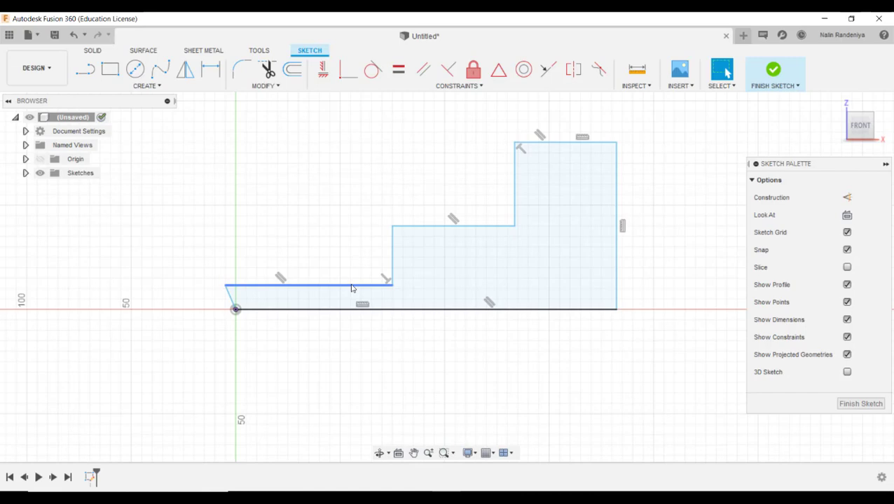
{"action": "mouse_move", "coordinate": [352, 280]}
{"action": "left_mouse_down"}
{"action": "mouse_move", "coordinate": [344, 171]}
{"action": "mouse_move", "coordinate": [352, 122]}
{"action": "mouse_move", "coordinate": [318, 149]}
{"action": "mouse_move", "coordinate": [320, 139]}
{"action": "mouse_move", "coordinate": [327, 159]}
{"action": "mouse_move", "coordinate": [323, 144]}
{"action": "left_mouse_up"}
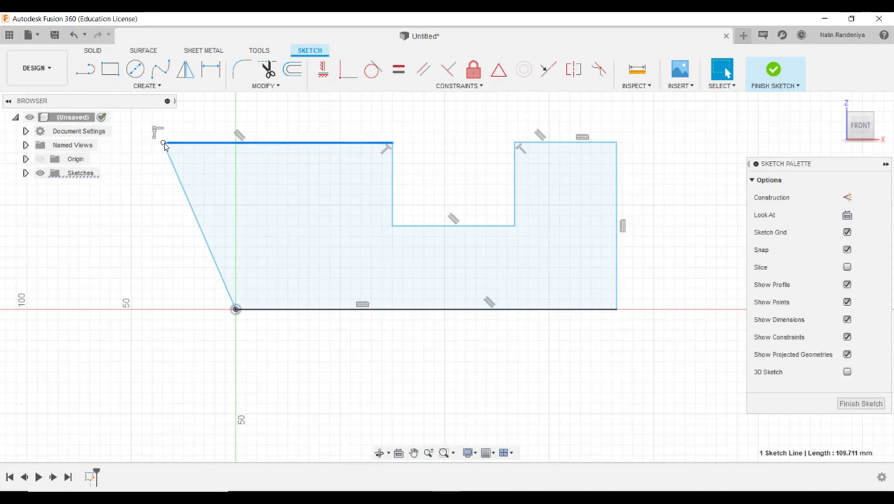
{"action": "mouse_move", "coordinate": [163, 143]}
{"action": "left_mouse_down"}
{"action": "mouse_move", "coordinate": [226, 142]}
{"action": "mouse_move", "coordinate": [163, 148]}
{"action": "left_mouse_up"}
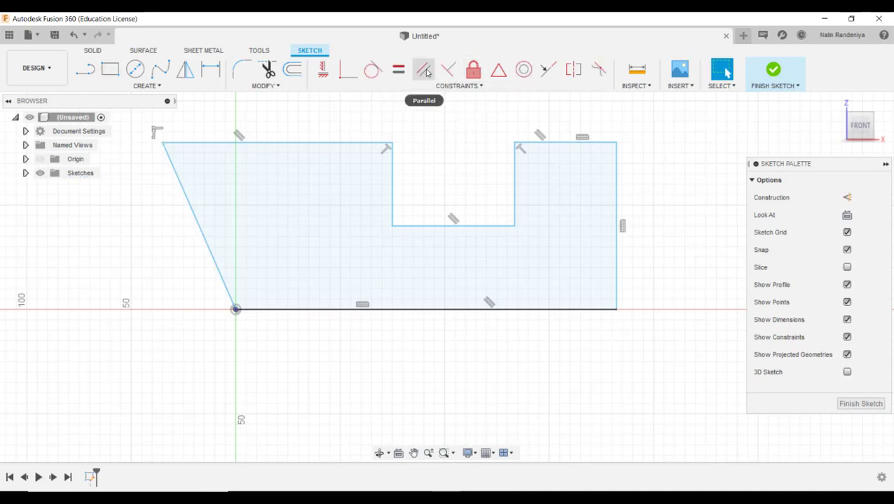
Constrain the slanted line from the origin on the left side to be parallel to the outer right line.
{"action": "left_click", "coordinate": [423, 69]}
{"action": "left_click", "coordinate": [619, 203]}
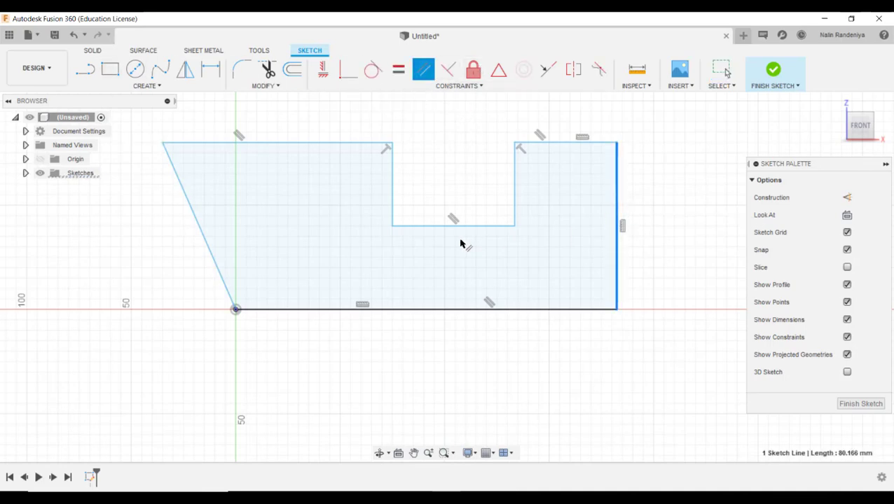
{"action": "left_click", "coordinate": [195, 214]}
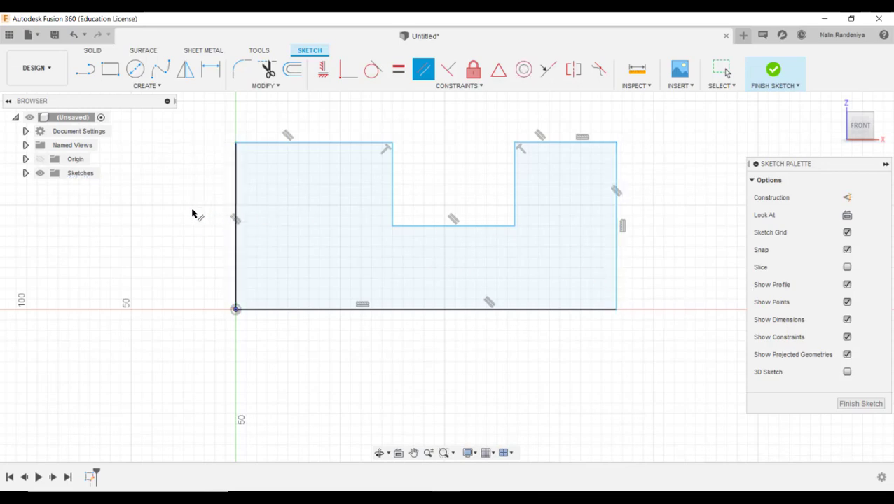
{"action": "key", "text": "Escape"}
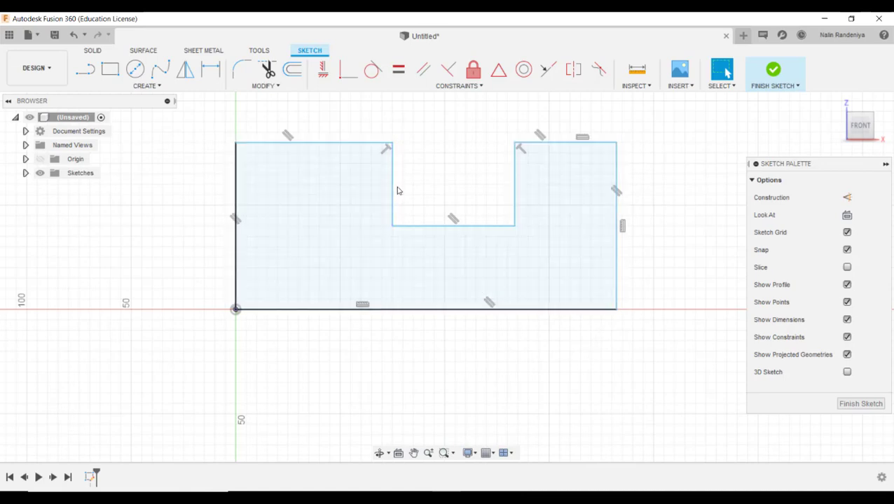
Move the notch's left wall to about X 47 mm, its right wall to about X 98 mm, and the outer right line to about X 168 mm.
{"action": "mouse_move", "coordinate": [393, 189]}
{"action": "left_mouse_down"}
{"action": "mouse_move", "coordinate": [322, 189]}
{"action": "mouse_move", "coordinate": [366, 192]}
{"action": "mouse_move", "coordinate": [342, 192]}
{"action": "left_mouse_up"}
{"action": "mouse_move", "coordinate": [515, 186]}
{"action": "left_mouse_down"}
{"action": "mouse_move", "coordinate": [435, 184]}
{"action": "mouse_move", "coordinate": [505, 186]}
{"action": "left_mouse_up"}
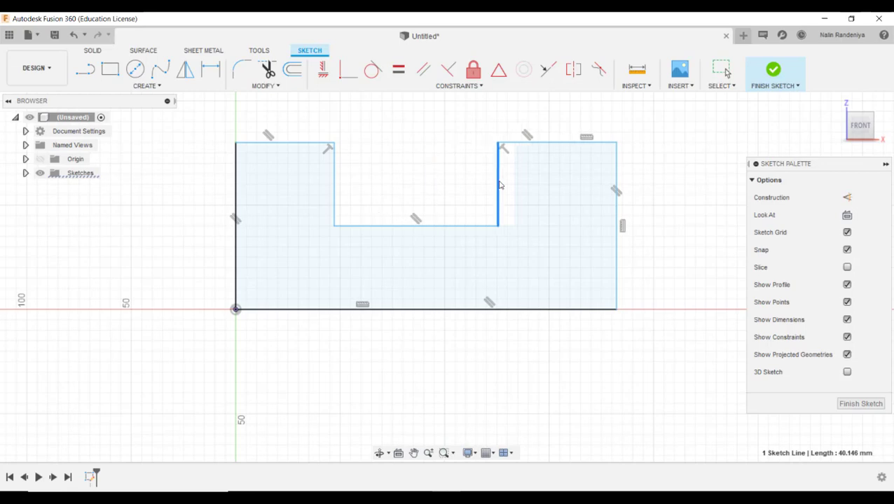
{"action": "mouse_move", "coordinate": [617, 259]}
{"action": "left_mouse_down"}
{"action": "mouse_move", "coordinate": [403, 247]}
{"action": "mouse_move", "coordinate": [617, 250]}
{"action": "mouse_move", "coordinate": [586, 247]}
{"action": "left_mouse_up"}
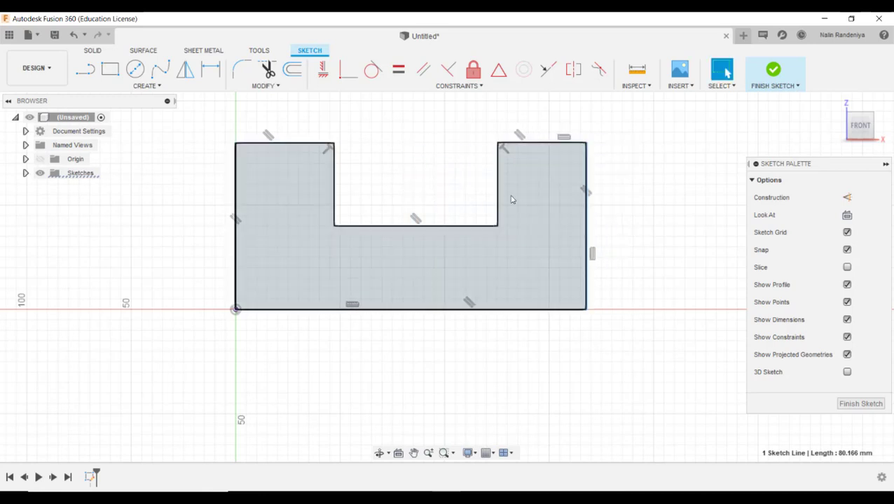
{"action": "mouse_move", "coordinate": [497, 191]}
{"action": "left_mouse_down"}
{"action": "mouse_move", "coordinate": [416, 193]}
{"action": "mouse_move", "coordinate": [485, 203]}
{"action": "mouse_move", "coordinate": [440, 202]}
{"action": "mouse_move", "coordinate": [443, 222]}
{"action": "left_mouse_up"}
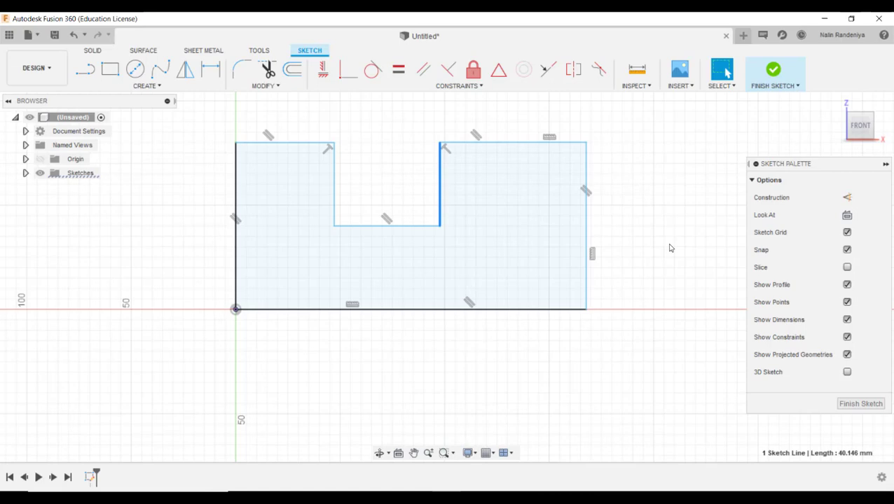
{"action": "left_click", "coordinate": [590, 387]}
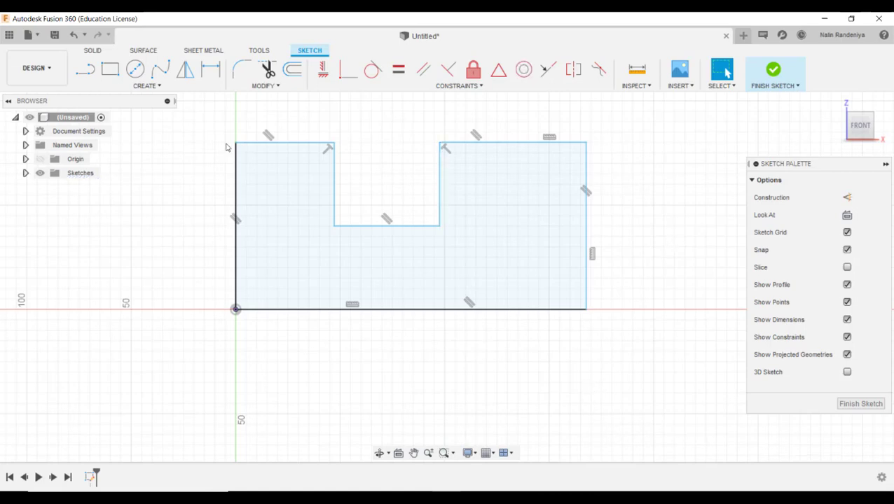
Reposition the left upper edge at about 78 mm high, the outer right line at about X 172 mm, and the right upper edge at about 85 mm high.
{"action": "mouse_move", "coordinate": [243, 145]}
{"action": "left_mouse_down"}
{"action": "mouse_move", "coordinate": [254, 201]}
{"action": "mouse_move", "coordinate": [254, 133]}
{"action": "left_mouse_up"}
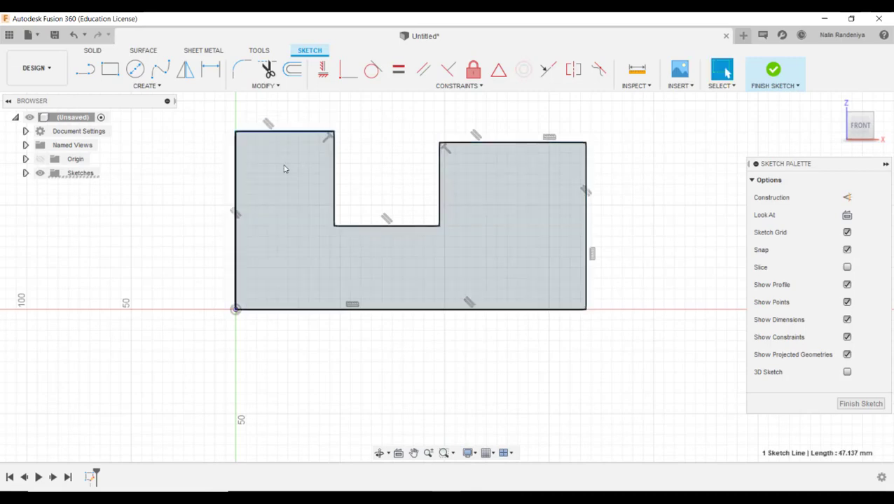
{"action": "left_click", "coordinate": [594, 389]}
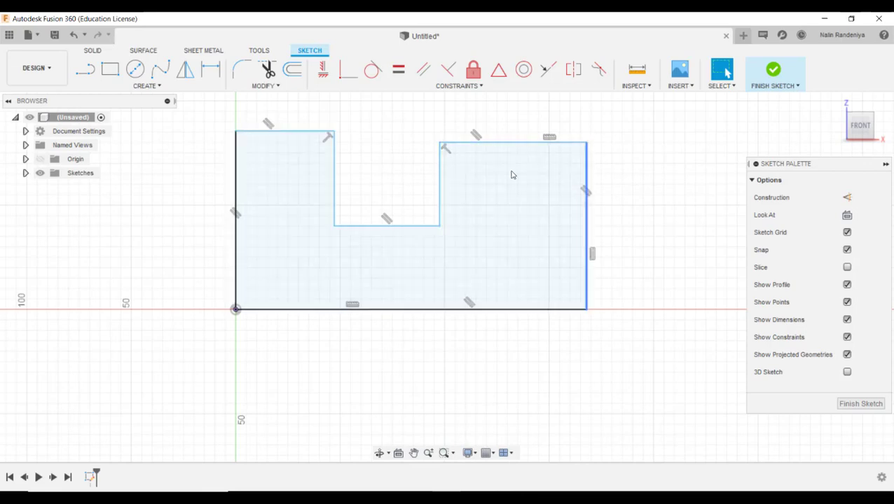
{"action": "left_click_drag", "start_coordinate": [284, 136], "coordinate": [287, 148]}
{"action": "mouse_move", "coordinate": [580, 148]}
{"action": "left_mouse_down"}
{"action": "mouse_move", "coordinate": [580, 168]}
{"action": "mouse_move", "coordinate": [581, 133]}
{"action": "mouse_move", "coordinate": [528, 155]}
{"action": "mouse_move", "coordinate": [595, 156]}
{"action": "left_mouse_up"}
{"action": "mouse_move", "coordinate": [442, 174]}
{"action": "left_mouse_down"}
{"action": "mouse_move", "coordinate": [481, 175]}
{"action": "mouse_move", "coordinate": [448, 144]}
{"action": "left_mouse_up"}
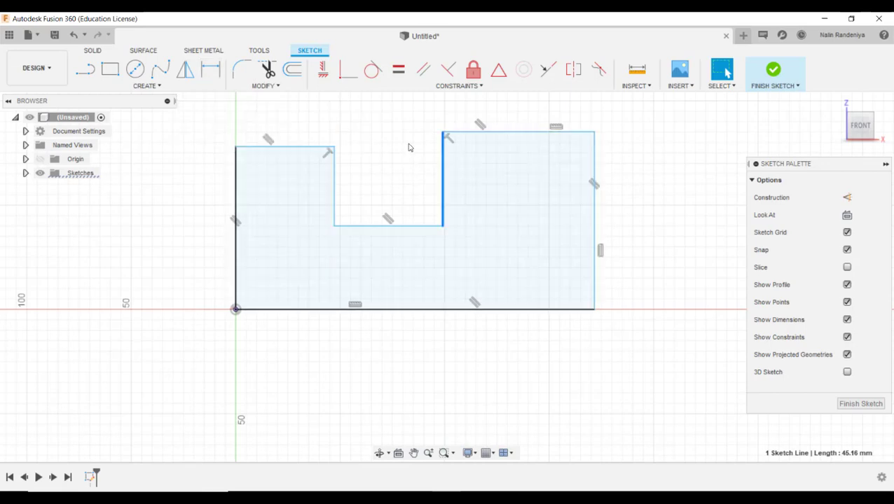
{"action": "key", "text": "d"}
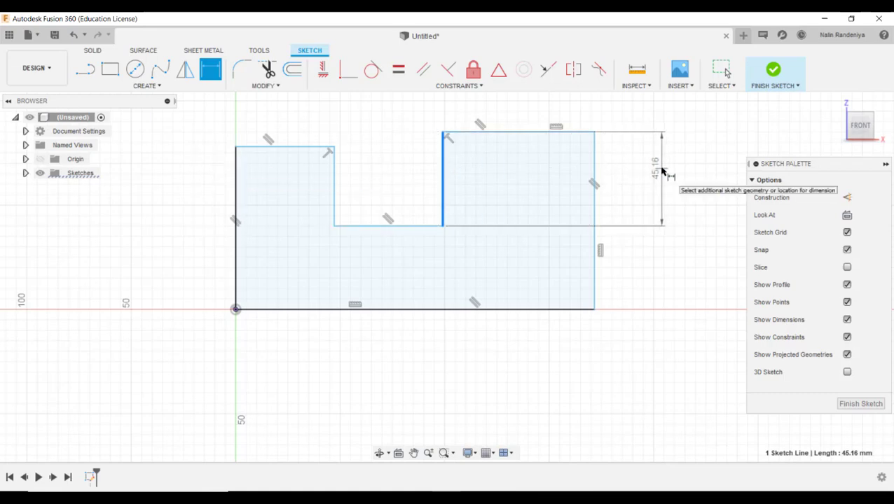
{"action": "key", "text": "Escape"}
{"action": "key", "text": "Escape"}
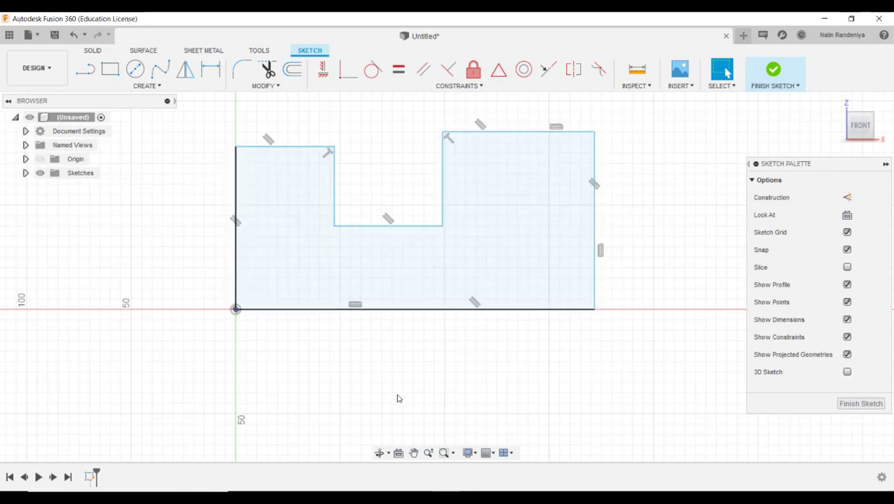
Dimension the profile's base line on the X axis to 170 mm, placing the dimension below it.
{"action": "left_click", "coordinate": [210, 73]}
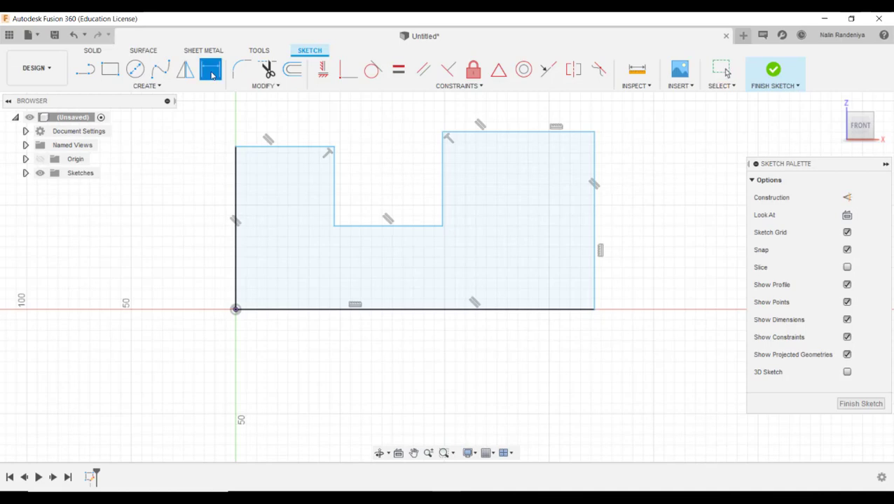
{"action": "left_click", "coordinate": [398, 309]}
{"action": "left_click", "coordinate": [405, 369]}
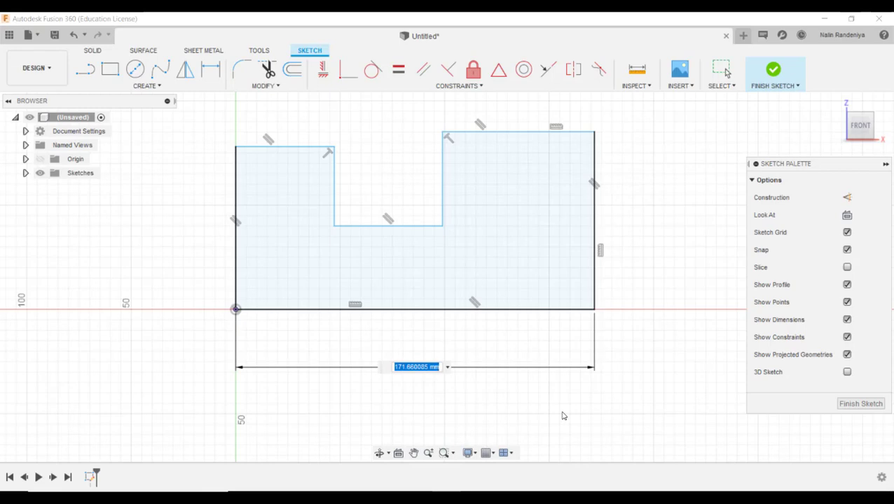
{"action": "type", "text": "170"}
{"action": "key", "text": "Return"}
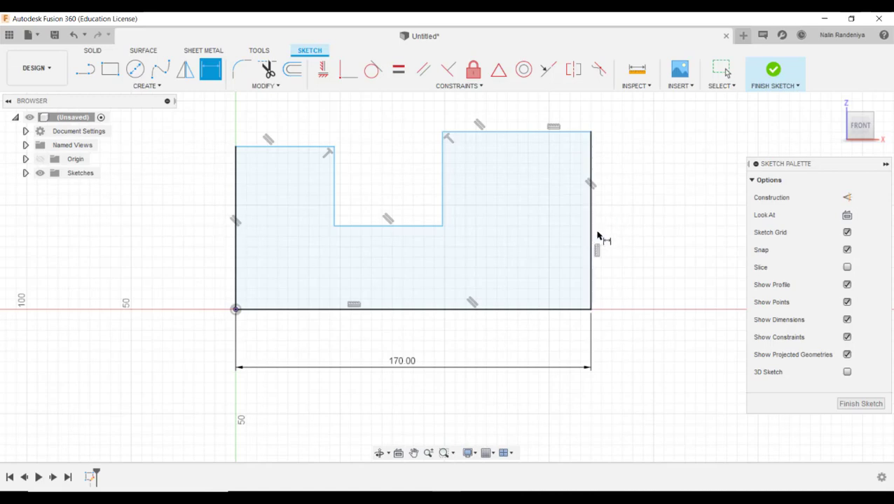
Dimension the profile's left vertical side to 80 mm, placing the dimension outside the profile.
{"action": "left_click", "coordinate": [235, 208]}
{"action": "left_click", "coordinate": [164, 218]}
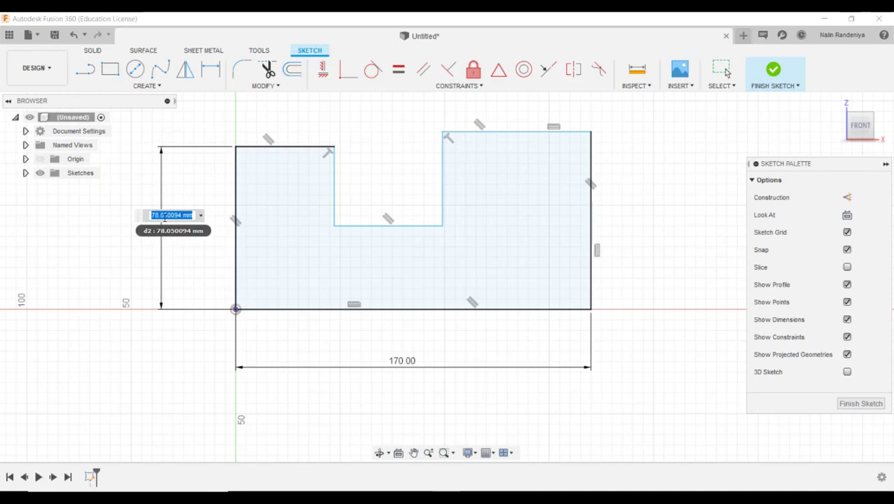
{"action": "type", "text": "80"}
{"action": "key", "text": "Return"}
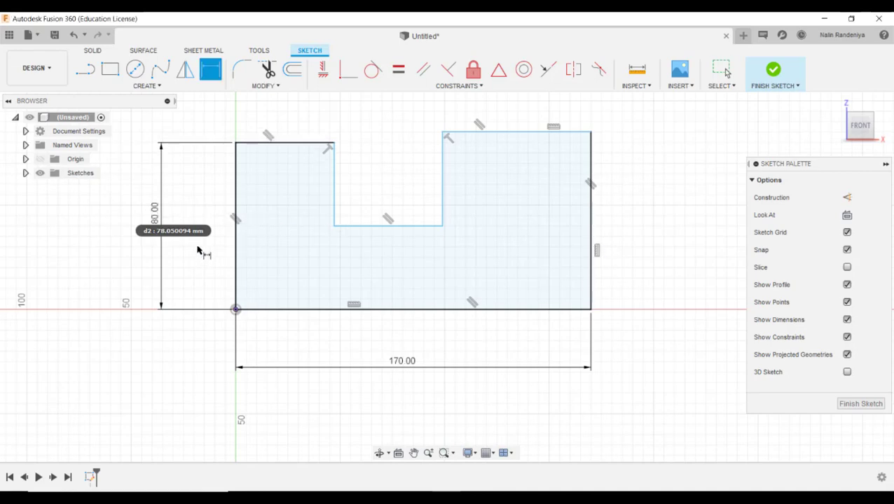
{"action": "key", "text": "Escape"}
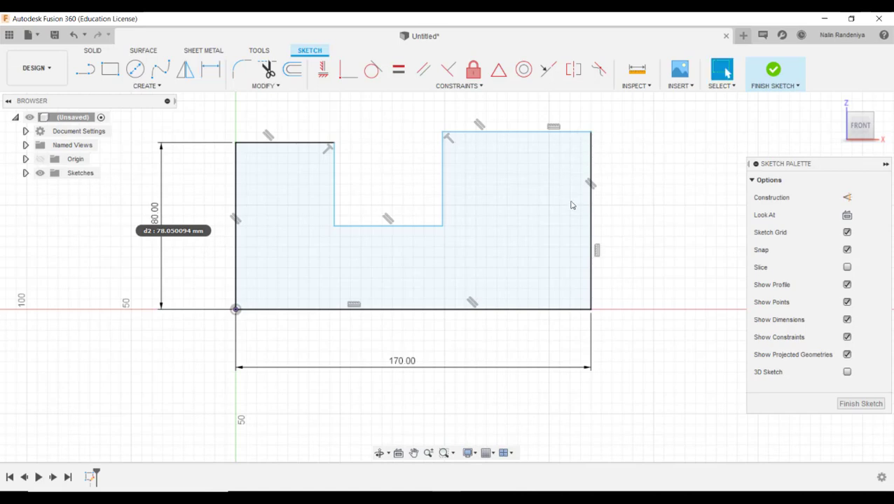
Lower the right upper edge to about 60 mm high and make its length equal to the left vertical side.
{"action": "mouse_move", "coordinate": [538, 132]}
{"action": "left_mouse_down"}
{"action": "mouse_move", "coordinate": [532, 177]}
{"action": "mouse_move", "coordinate": [529, 139]}
{"action": "left_mouse_up"}
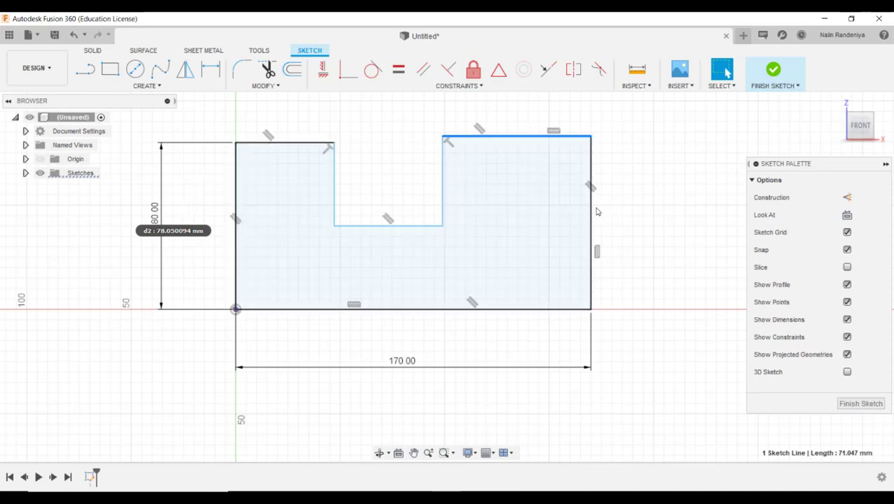
{"action": "left_click_drag", "start_coordinate": [522, 137], "coordinate": [526, 190]}
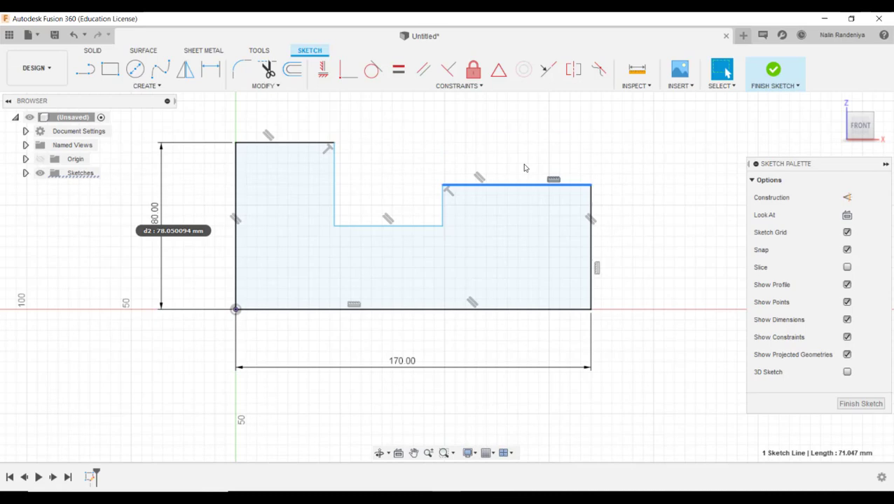
{"action": "left_click", "coordinate": [399, 73]}
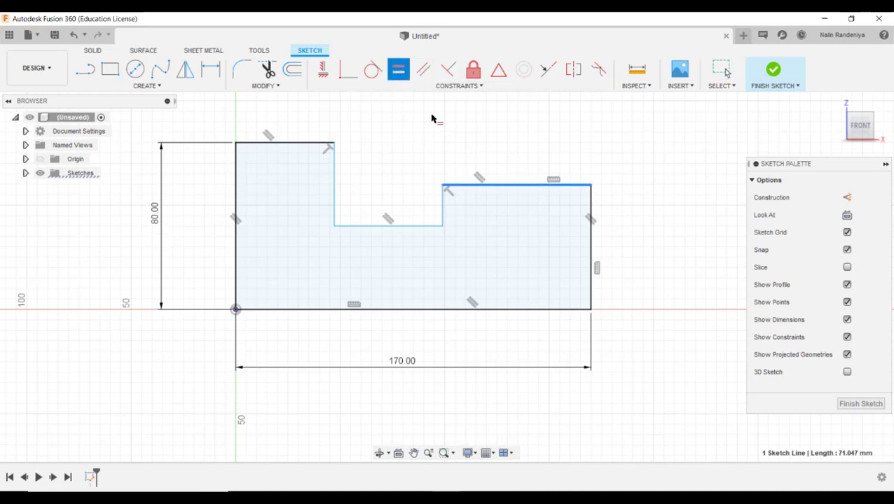
{"action": "left_click", "coordinate": [235, 182]}
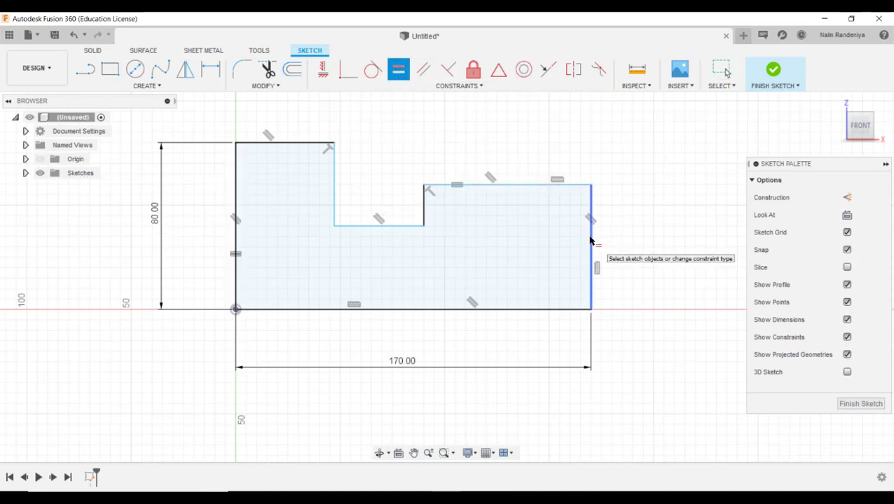
Apply an Equal constraint between the profile's left vertical side and its outer right side.
{"action": "left_click", "coordinate": [592, 242]}
{"action": "left_click", "coordinate": [590, 249]}
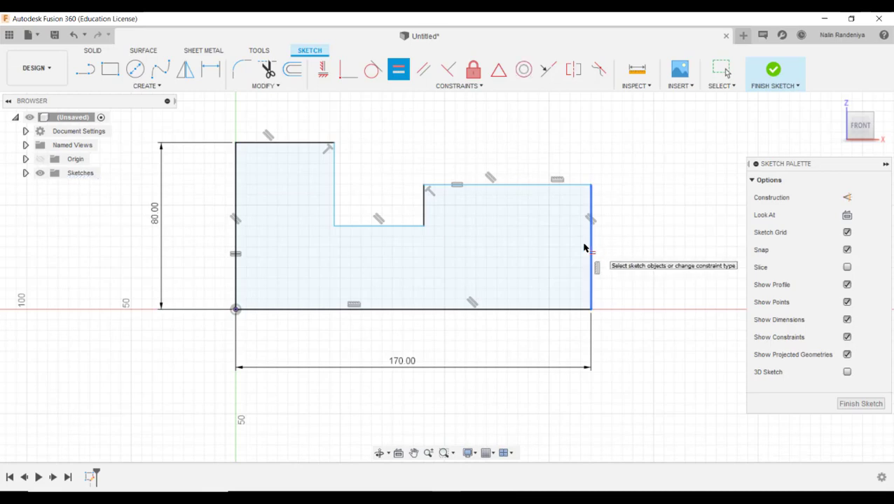
{"action": "left_click", "coordinate": [236, 201]}
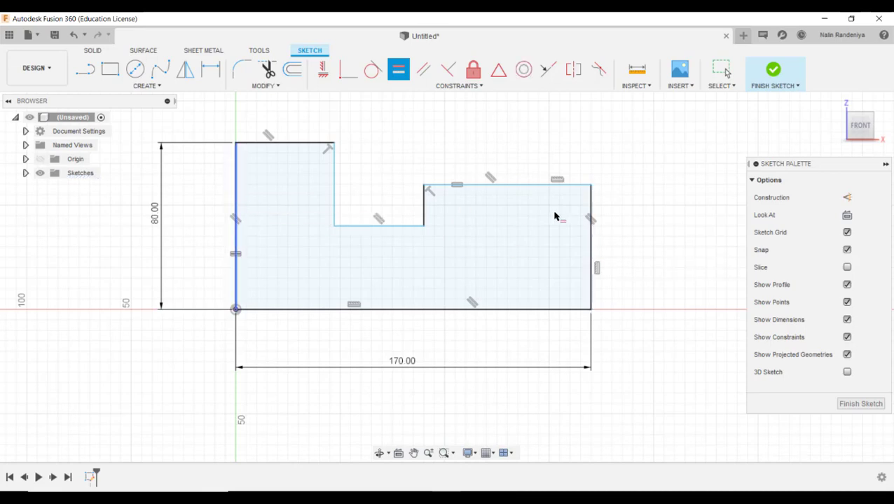
{"action": "left_click", "coordinate": [592, 239]}
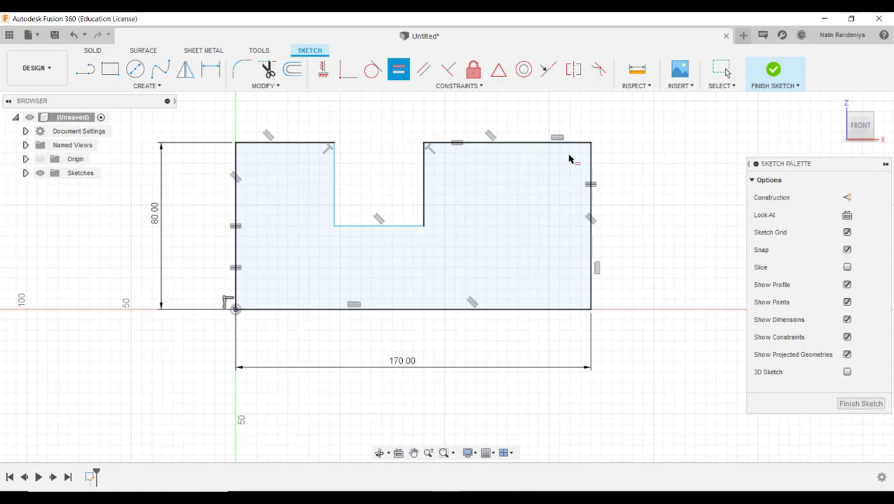
{"action": "key", "text": "Escape"}
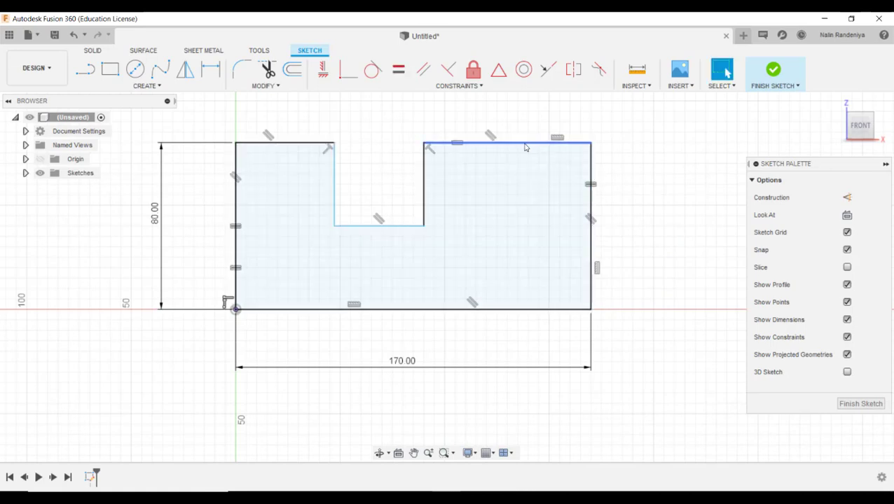
Delete the vertical constraint from the profile's outer right side.
{"action": "left_click", "coordinate": [525, 143]}
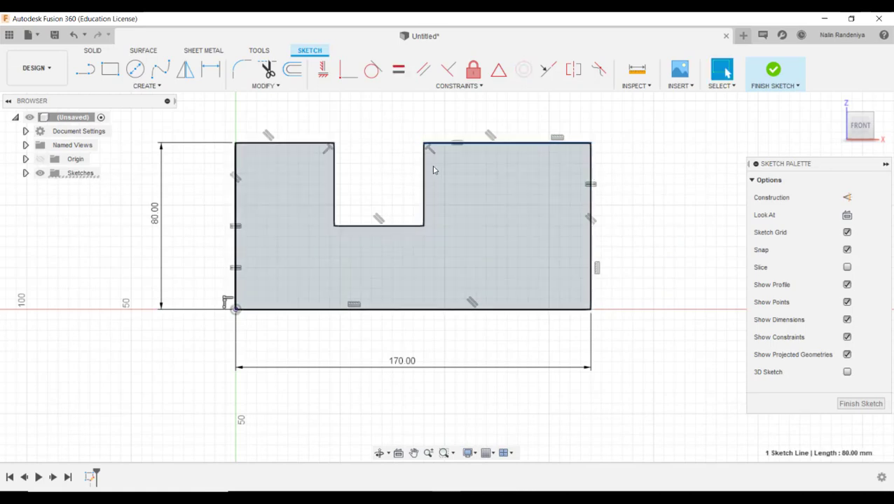
{"action": "left_click", "coordinate": [423, 184]}
{"action": "left_click", "coordinate": [685, 201]}
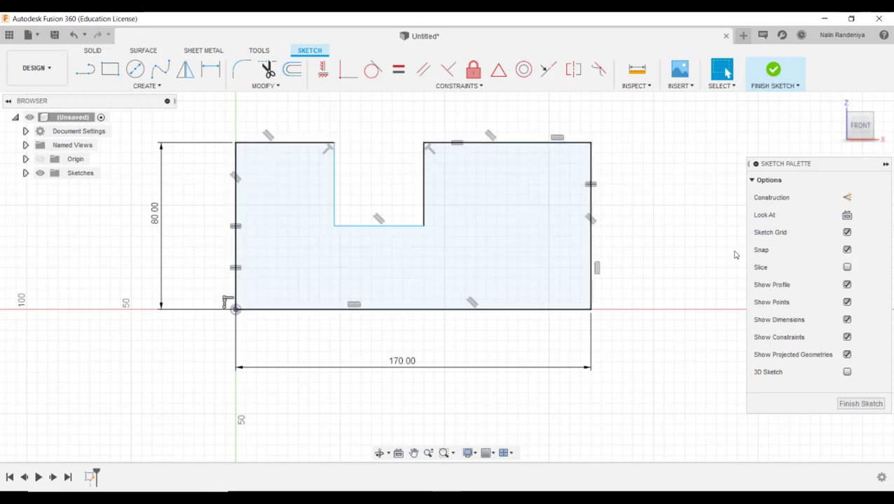
{"action": "left_click", "coordinate": [597, 268]}
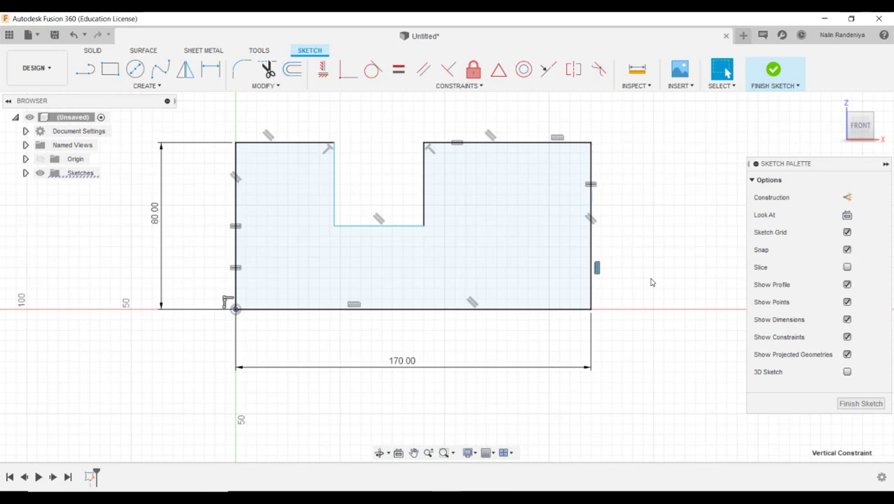
{"action": "key", "text": "Delete"}
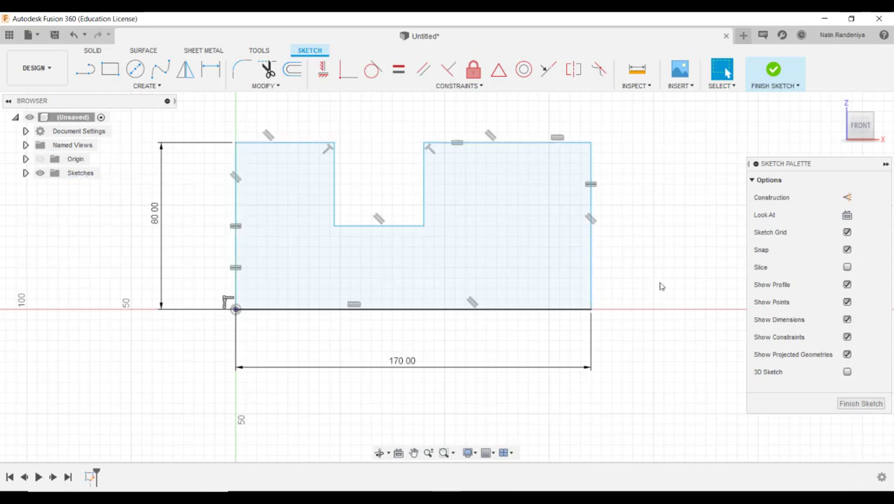
{"action": "left_click", "coordinate": [629, 228]}
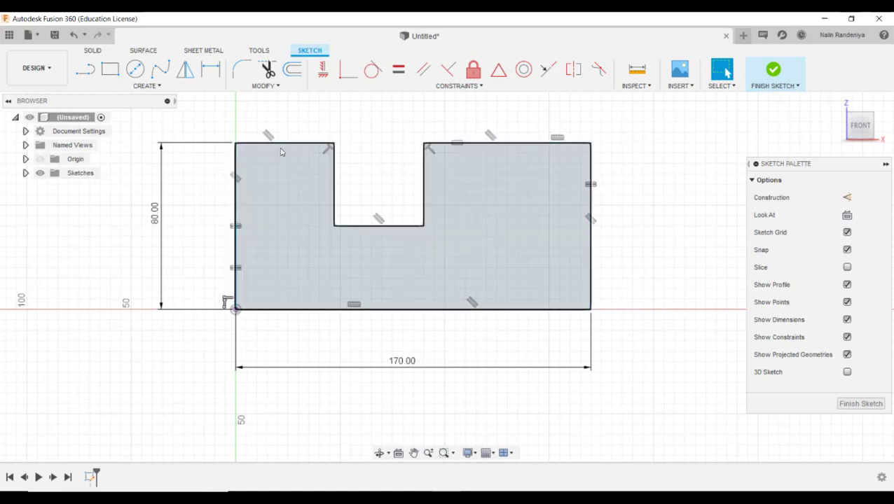
{"action": "left_click", "coordinate": [287, 144]}
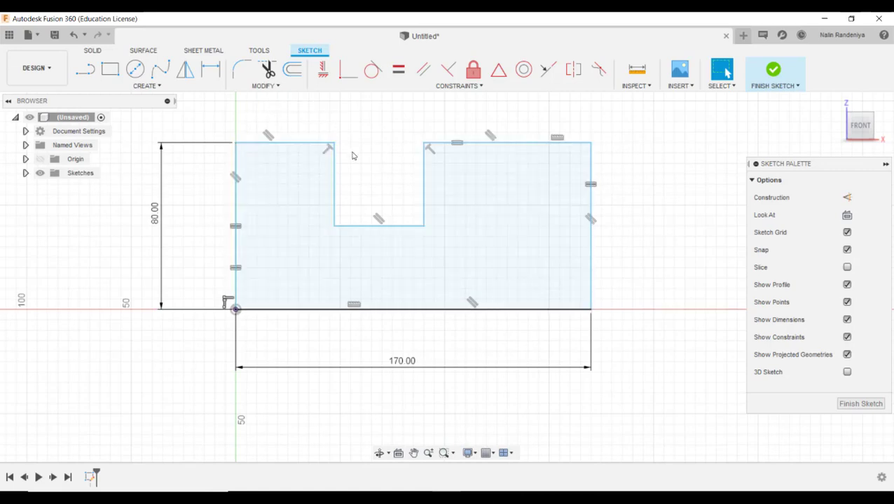
{"action": "left_click", "coordinate": [335, 176]}
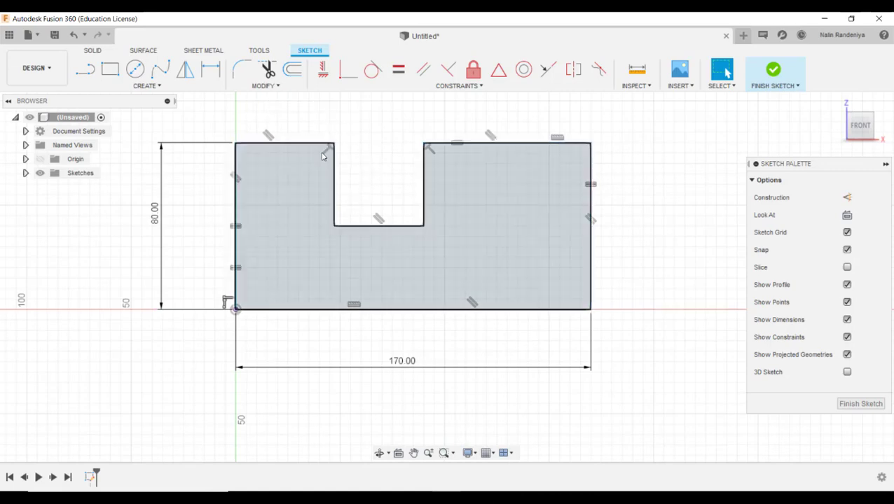
{"action": "left_click", "coordinate": [323, 150]}
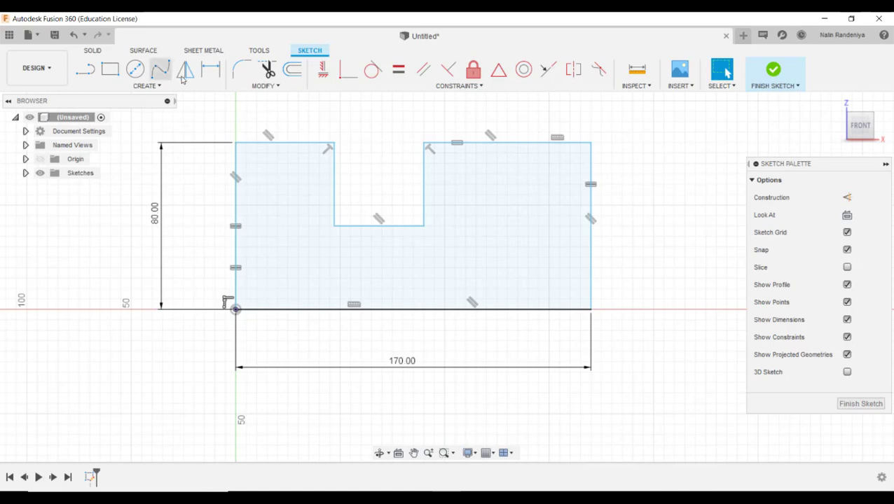
Add a driven angle dimension between the left upper edge and the notch's left wall, placed inside the profile.
{"action": "left_click", "coordinate": [210, 69]}
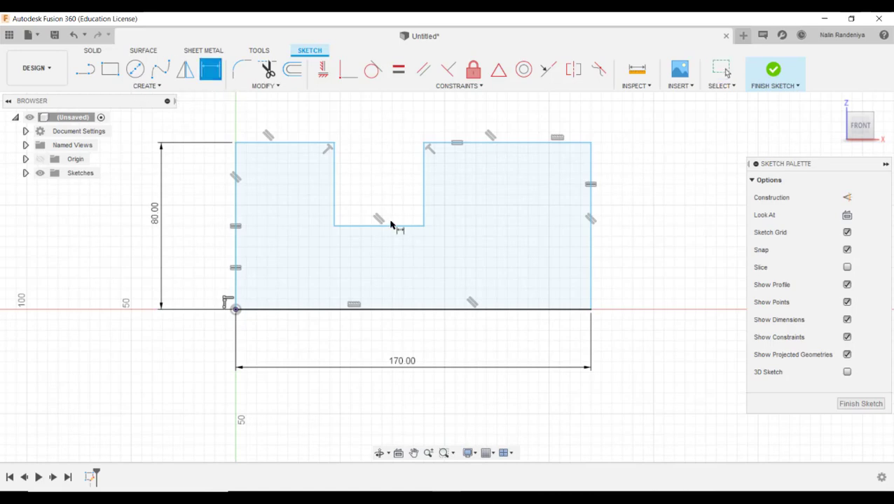
{"action": "left_click", "coordinate": [301, 144]}
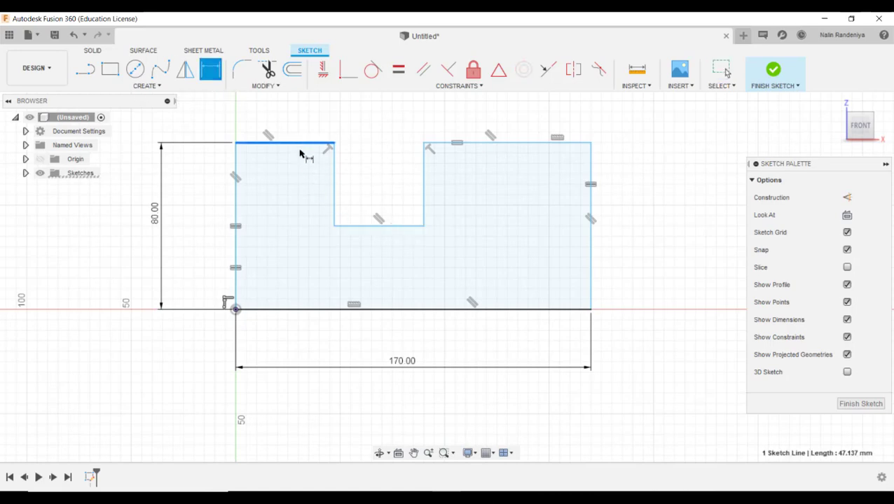
{"action": "left_click", "coordinate": [334, 175]}
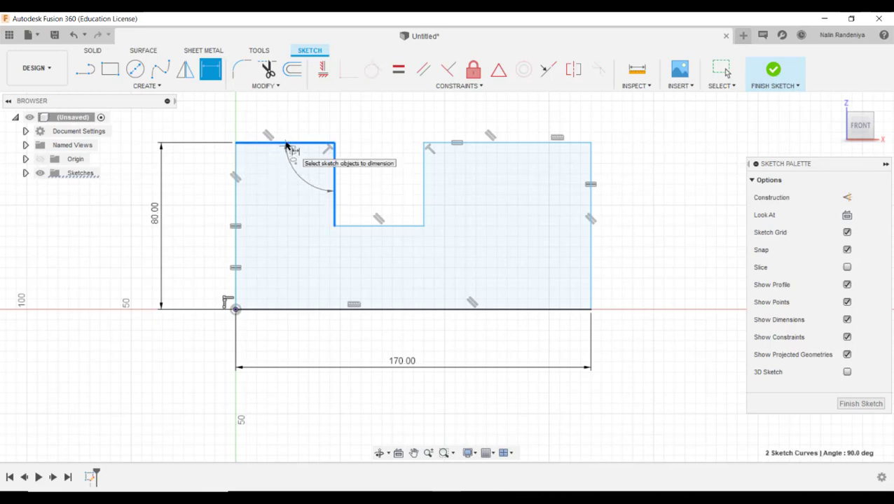
{"action": "left_click", "coordinate": [278, 201]}
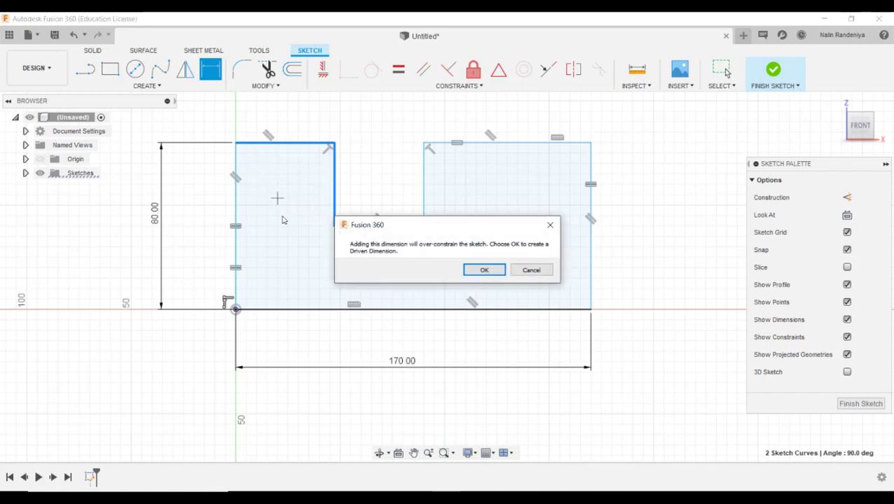
{"action": "left_click_drag", "start_coordinate": [406, 227], "coordinate": [387, 177]}
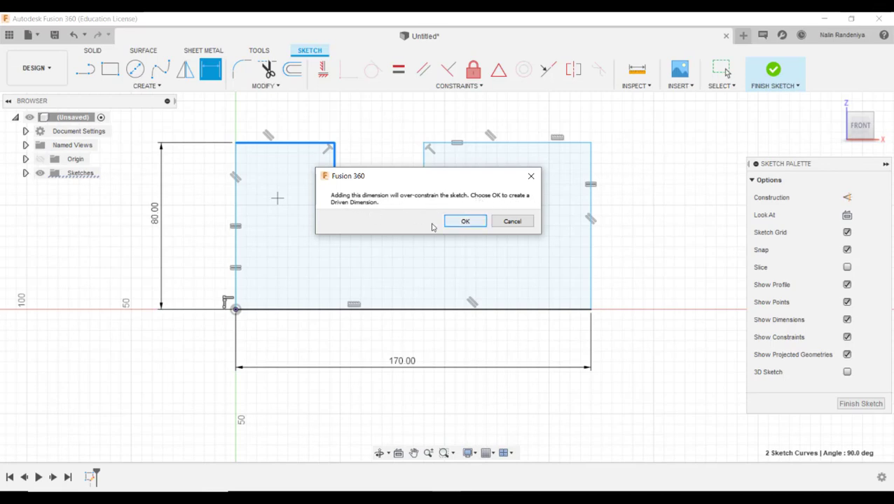
{"action": "left_click", "coordinate": [464, 222]}
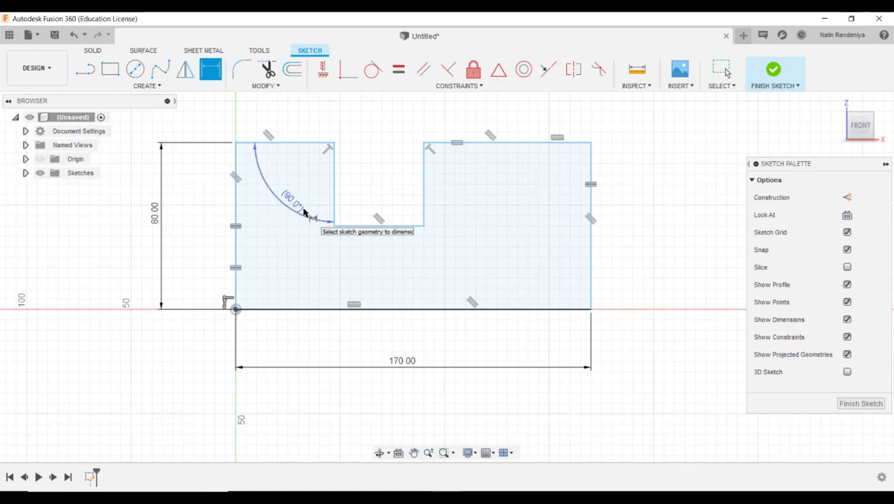
{"action": "key", "text": "Escape"}
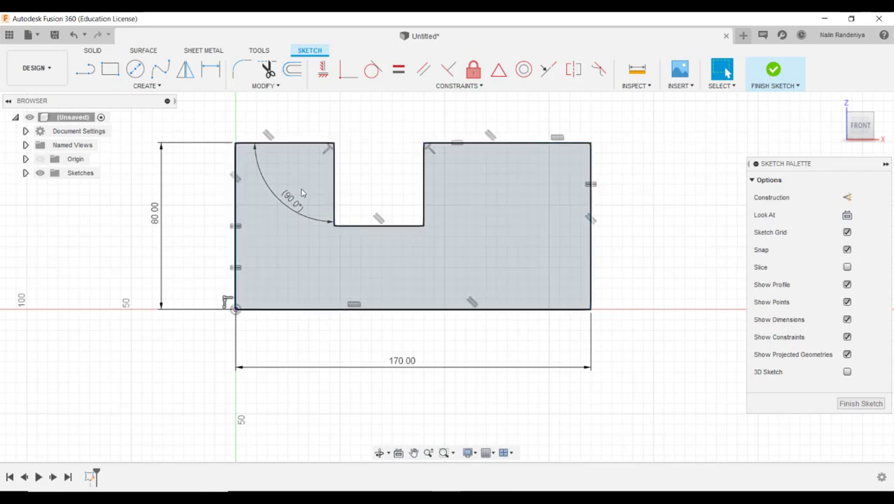
{"action": "left_click_drag", "start_coordinate": [291, 200], "coordinate": [310, 200]}
Remove the perpendicular constraint at the notch's upper left corner and toggle the angle dimension there to driving.
{"action": "right_click", "coordinate": [299, 195]}
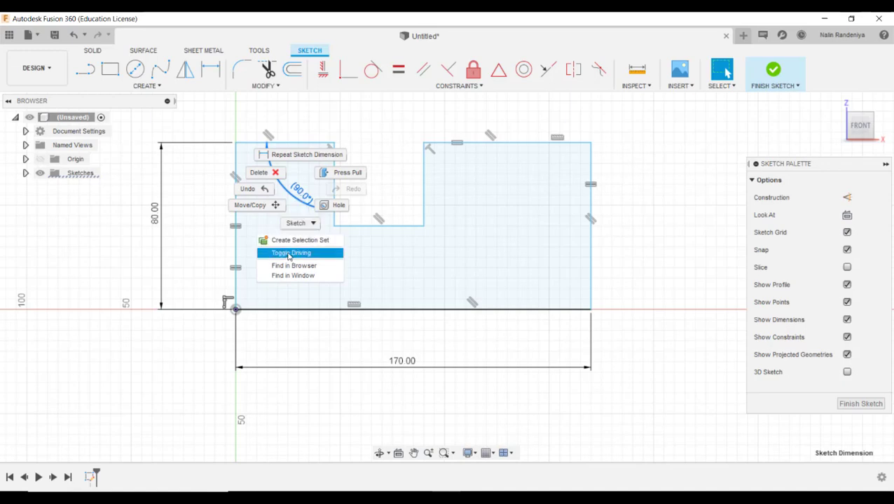
{"action": "left_click", "coordinate": [294, 255]}
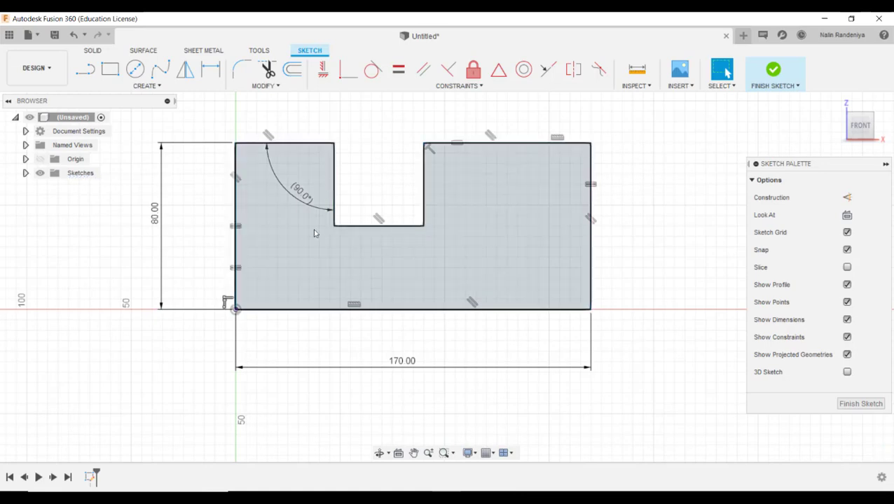
{"action": "right_click", "coordinate": [299, 196]}
{"action": "left_click", "coordinate": [323, 231]}
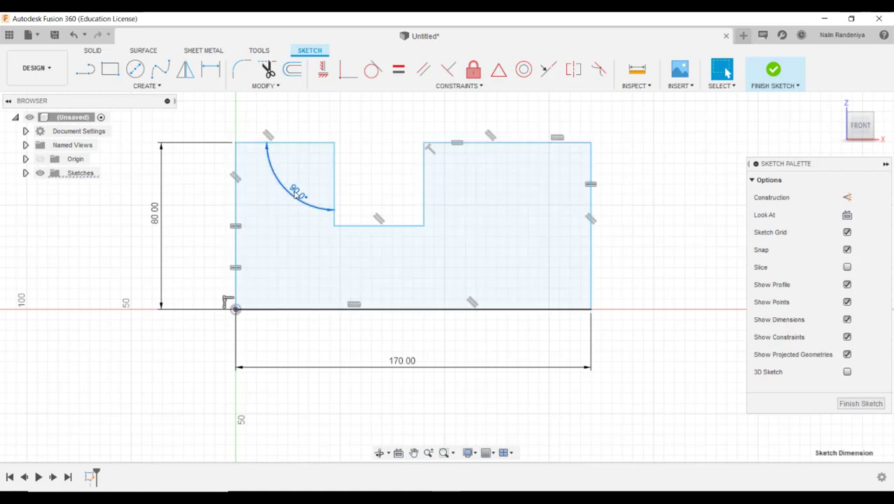
Set the angle between the left upper edge and the notch's left wall to 120°.
{"action": "double_click", "coordinate": [297, 196]}
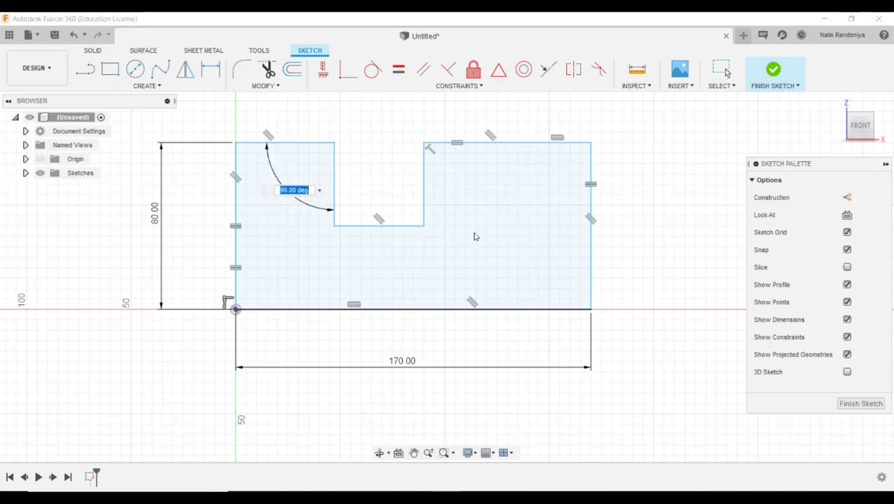
{"action": "type", "text": "120"}
{"action": "key", "text": "Return"}
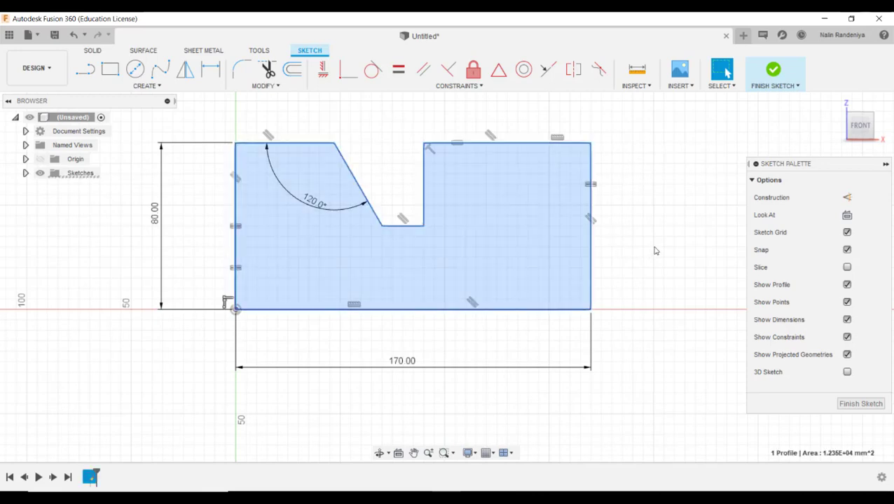
Shift the right upper edge sideways and down to about 71 mm high so that both outer sides slant.
{"action": "left_click", "coordinate": [483, 143]}
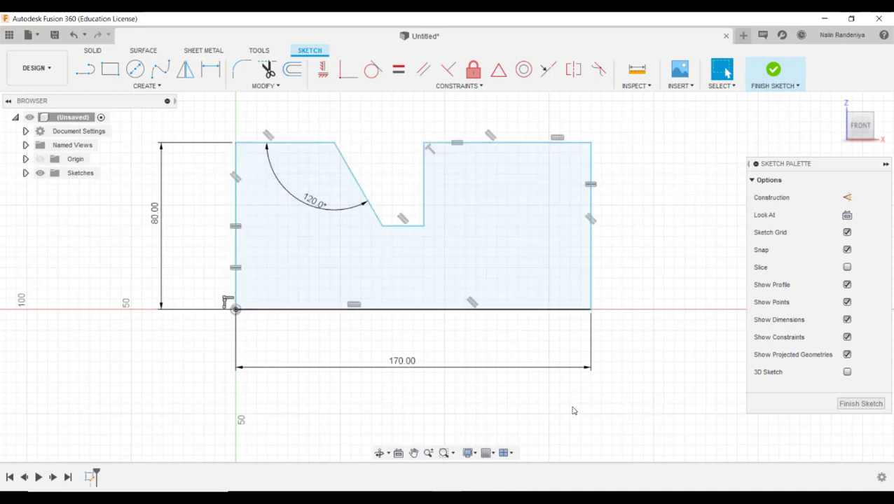
{"action": "left_click", "coordinate": [309, 144]}
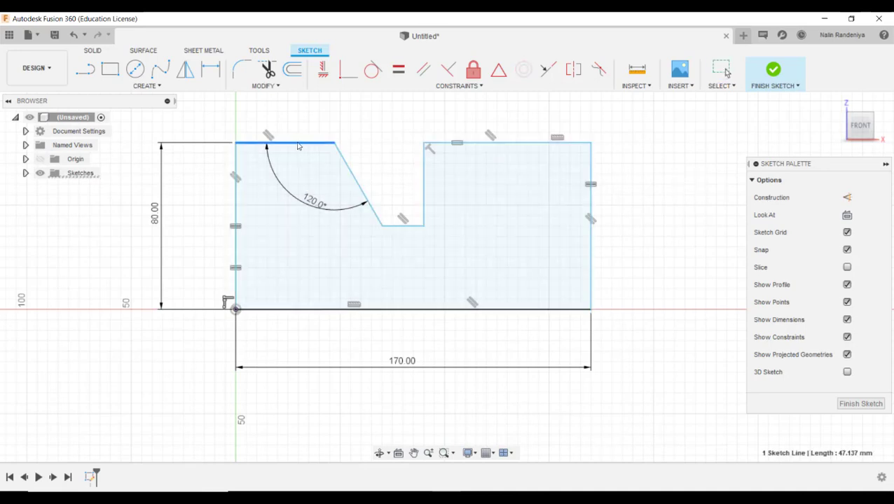
{"action": "left_click", "coordinate": [667, 253]}
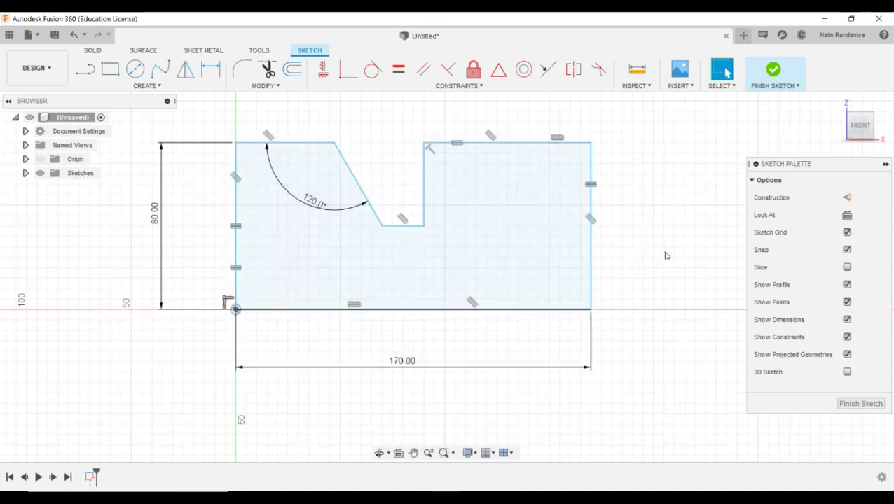
{"action": "left_click", "coordinate": [589, 246]}
{"action": "left_click", "coordinate": [590, 245]}
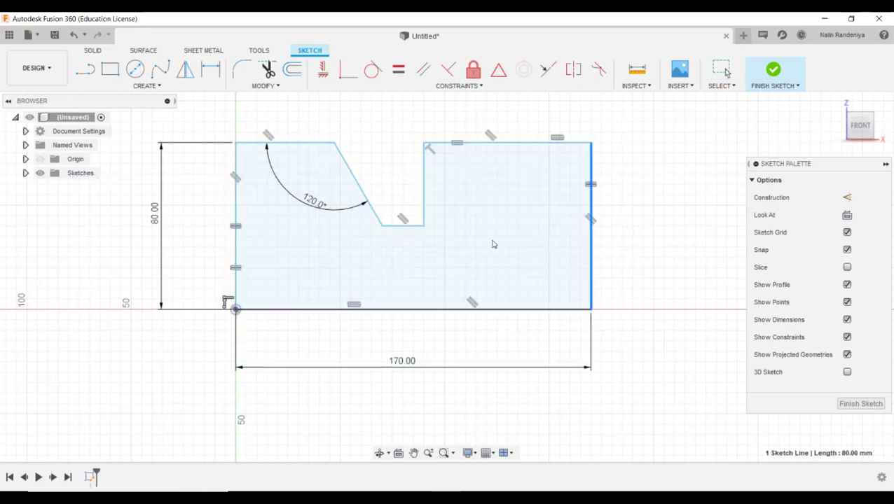
{"action": "mouse_move", "coordinate": [517, 144]}
{"action": "left_mouse_down"}
{"action": "mouse_move", "coordinate": [515, 196]}
{"action": "mouse_move", "coordinate": [498, 176]}
{"action": "mouse_move", "coordinate": [260, 164]}
{"action": "left_mouse_up"}
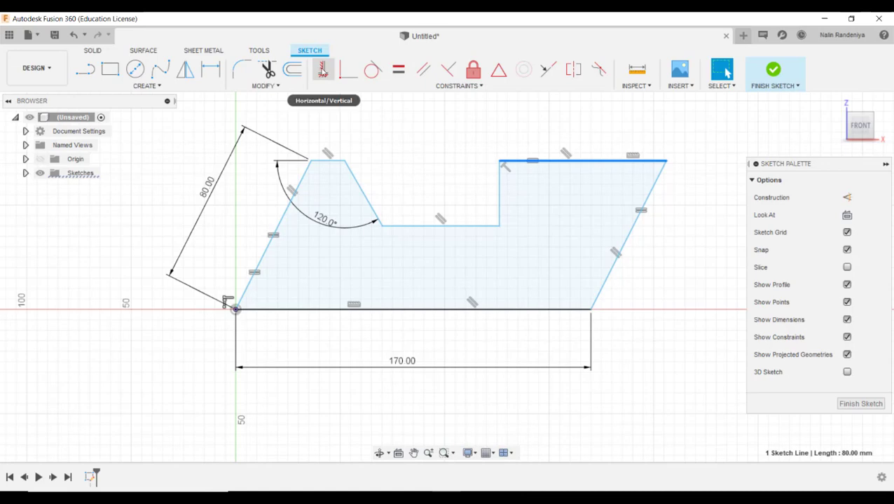
Apply a vertical constraint to the profile's slanted left side.
{"action": "left_click", "coordinate": [323, 70]}
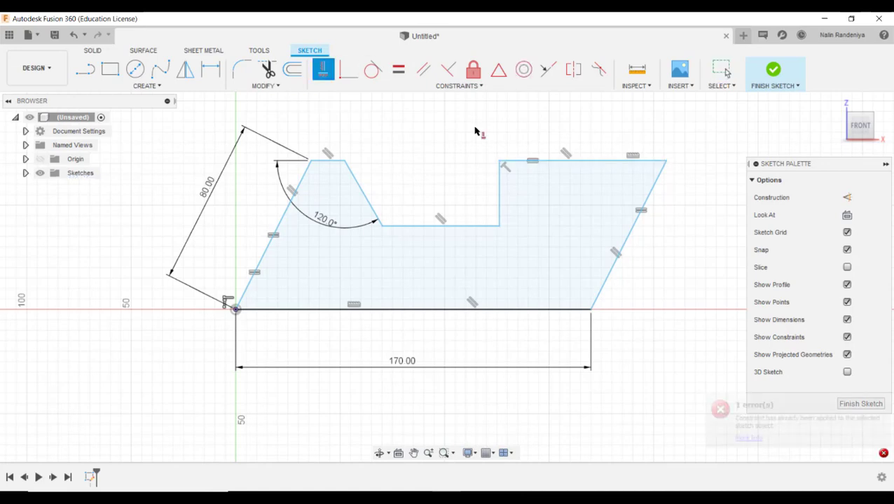
{"action": "left_click", "coordinate": [267, 259]}
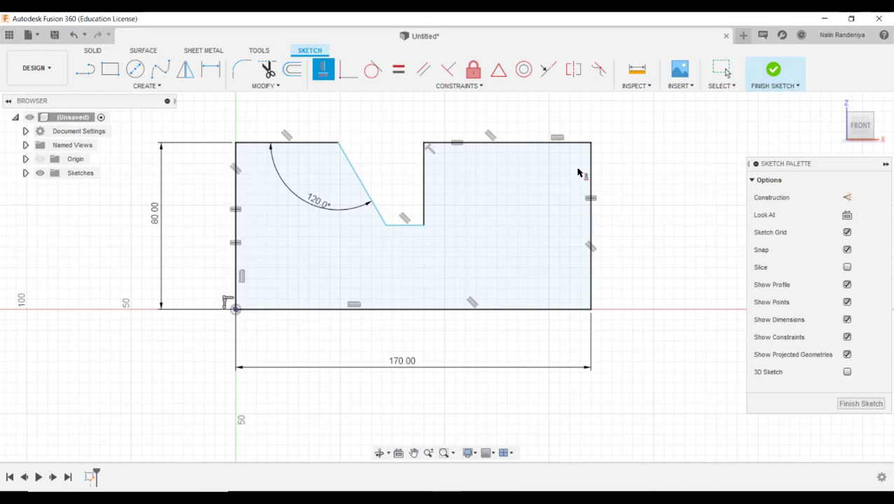
Move the notch's lower left corner to about X 55 mm, with the notch floor about 43 mm above the bottom edge.
{"action": "key", "text": "Escape"}
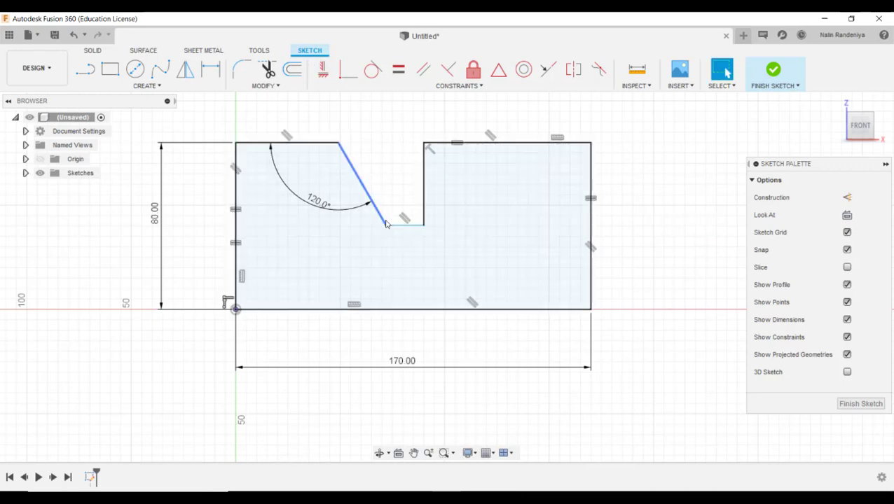
{"action": "left_click_drag", "start_coordinate": [384, 225], "coordinate": [351, 216]}
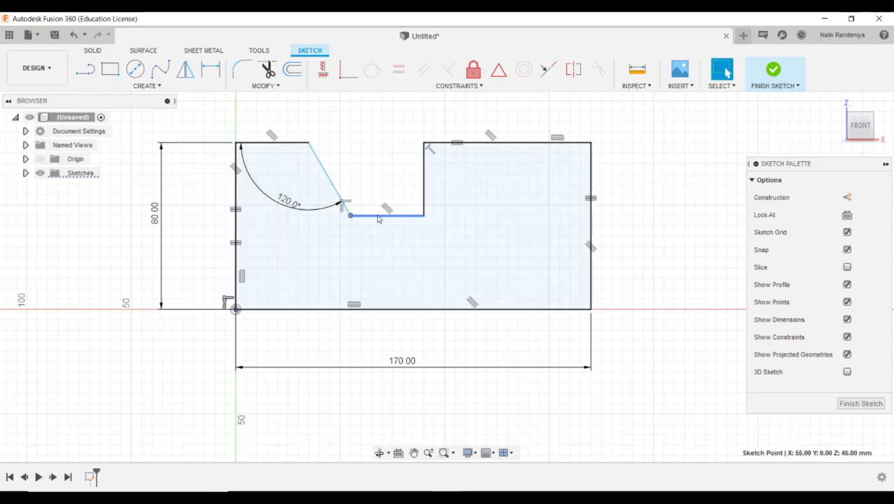
{"action": "left_click", "coordinate": [378, 217]}
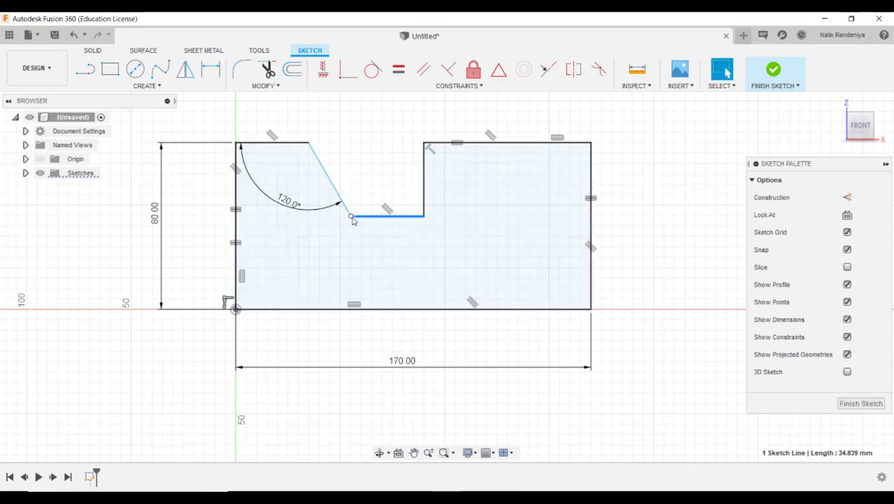
{"action": "mouse_move", "coordinate": [378, 218]}
{"action": "left_mouse_down"}
{"action": "mouse_move", "coordinate": [378, 234]}
{"action": "mouse_move", "coordinate": [377, 220]}
{"action": "left_mouse_up"}
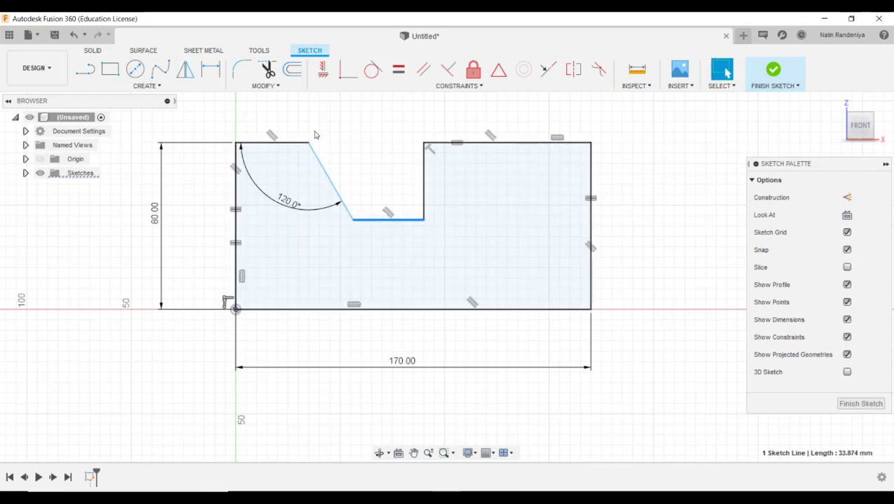
Dimension the height of the notch floor above the profile's bottom edge as 45 mm.
{"action": "left_click", "coordinate": [210, 69]}
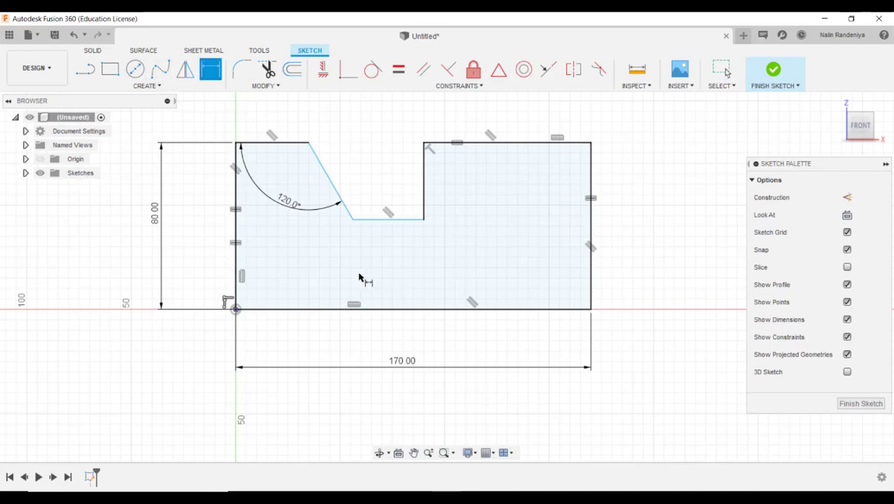
{"action": "left_click", "coordinate": [375, 222]}
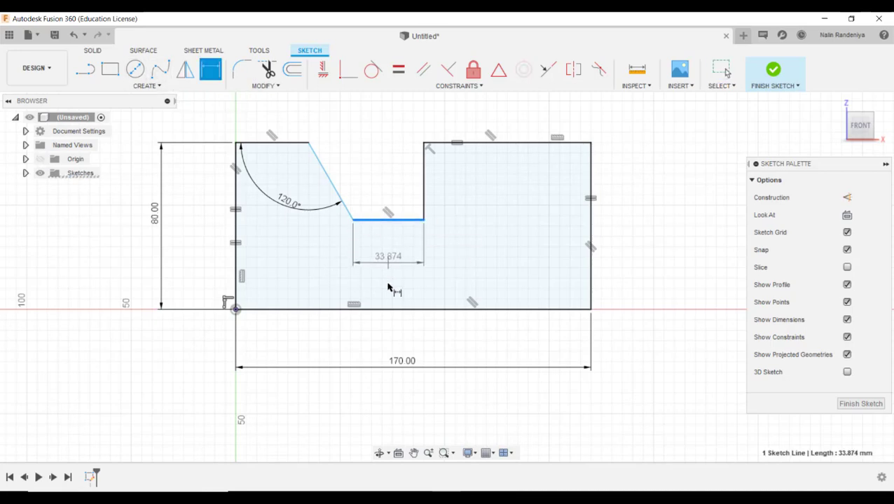
{"action": "left_click", "coordinate": [391, 311]}
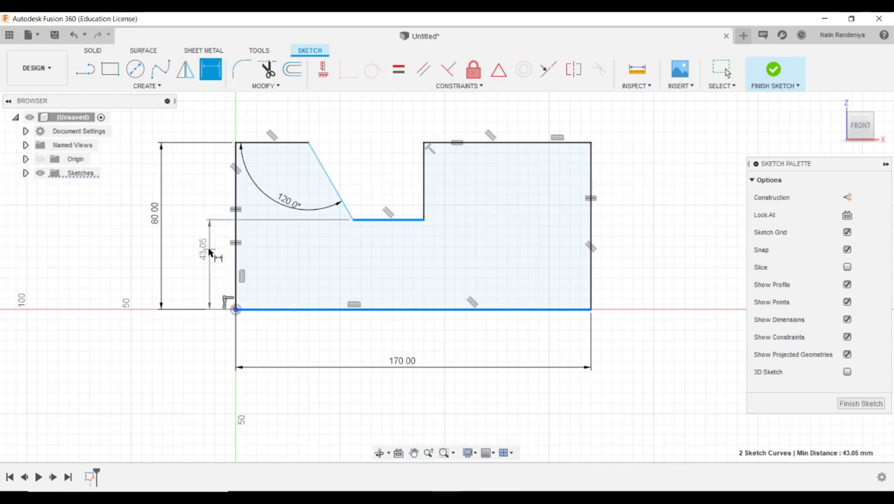
{"action": "left_click", "coordinate": [202, 254]}
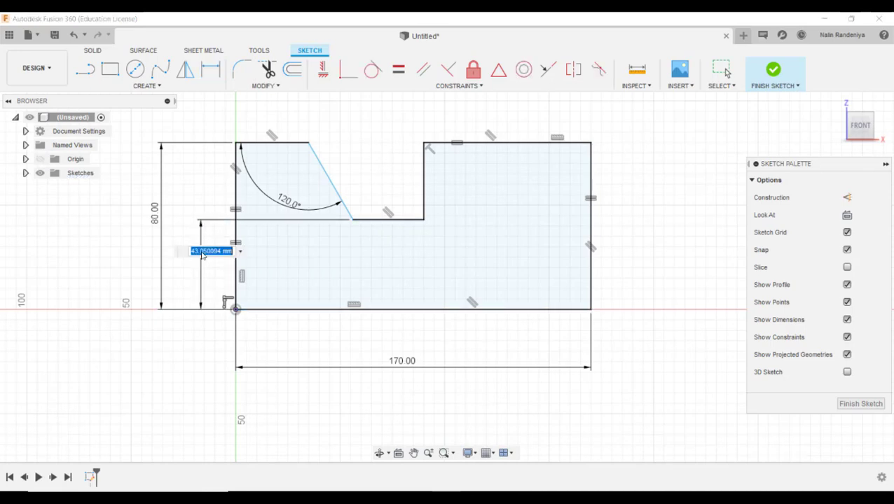
{"action": "type", "text": "45"}
{"action": "key", "text": "Return"}
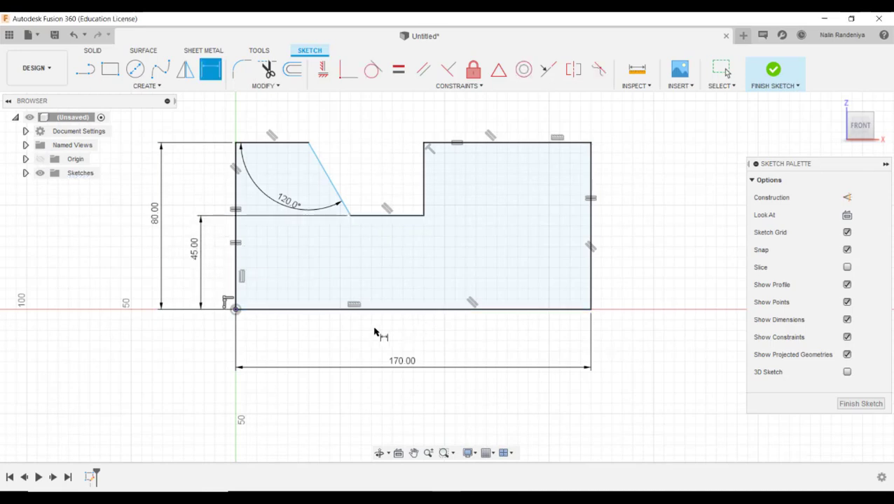
Add a 55 mm horizontal dimension between the origin and the notch's lower left corner.
{"action": "left_click", "coordinate": [350, 217]}
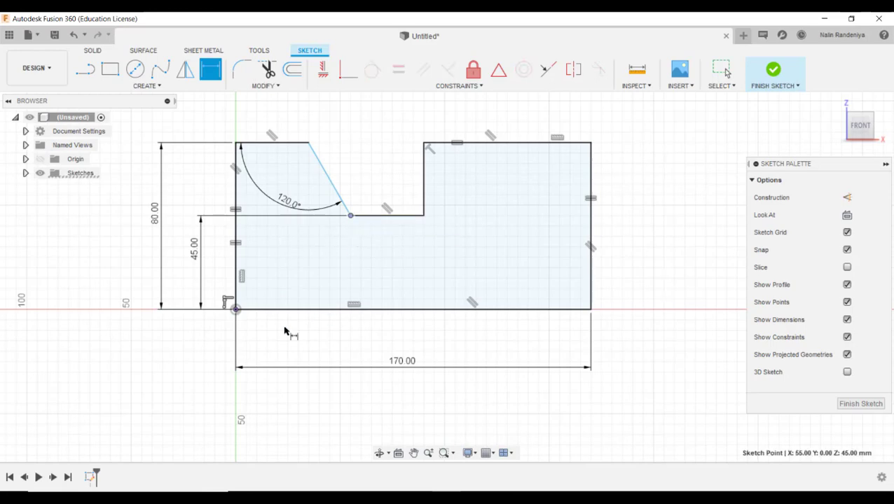
{"action": "left_click", "coordinate": [237, 310]}
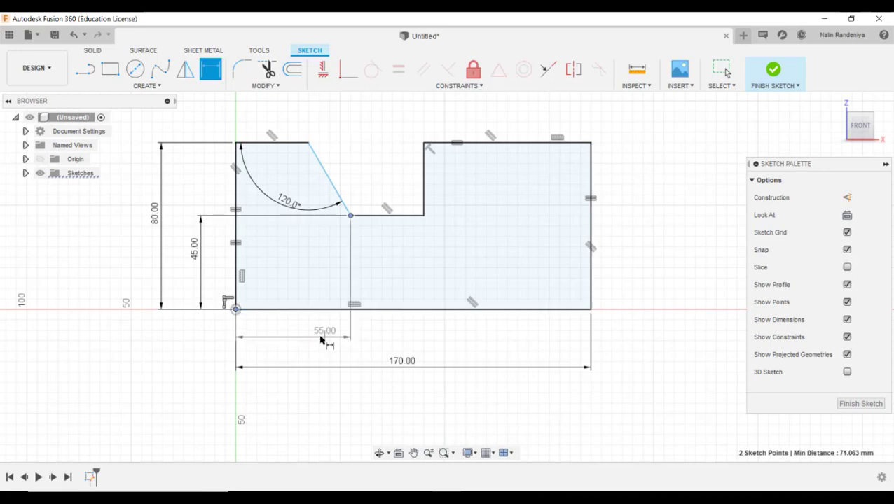
{"action": "left_click", "coordinate": [299, 346]}
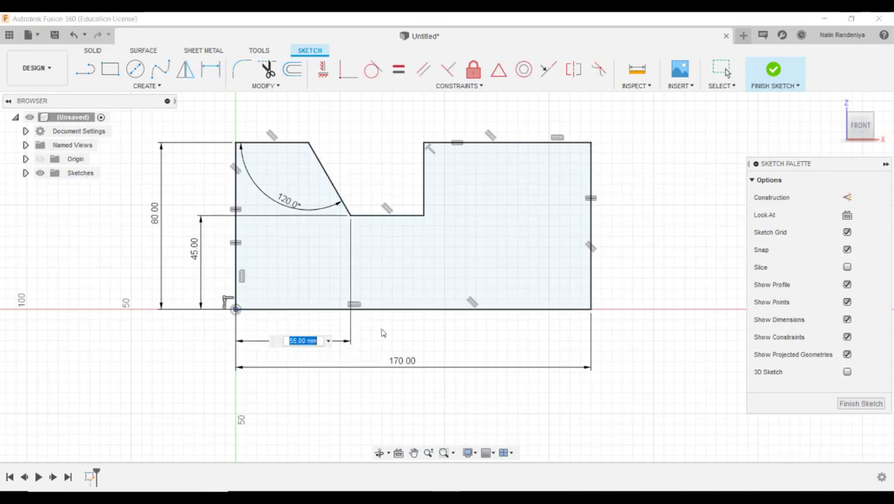
{"action": "key", "text": "Return"}
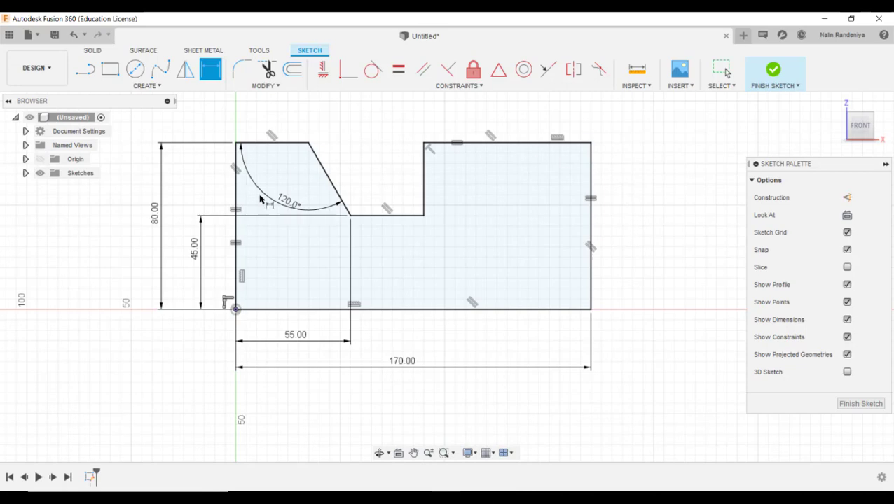
Finish the sketch and extrude the notched profile 125 mm to one side as a new body.
{"action": "left_click", "coordinate": [856, 405]}
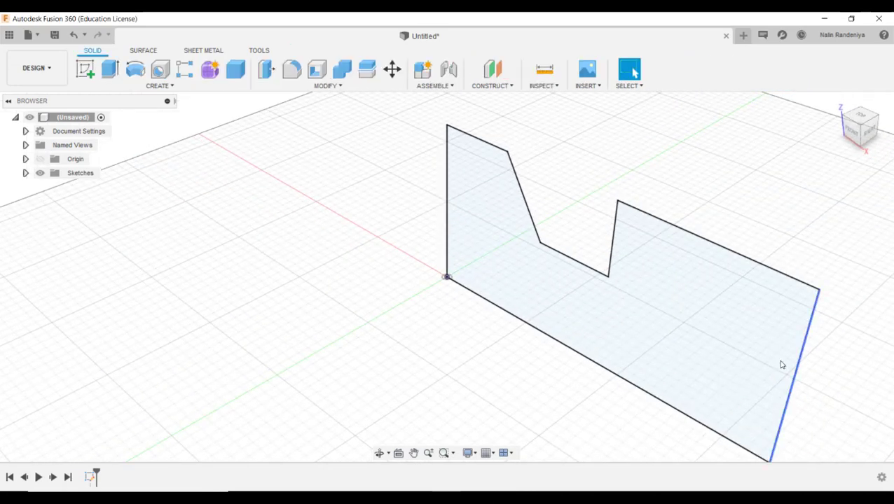
{"action": "middle_click_drag", "start_coordinate": [733, 346], "coordinate": [531, 321]}
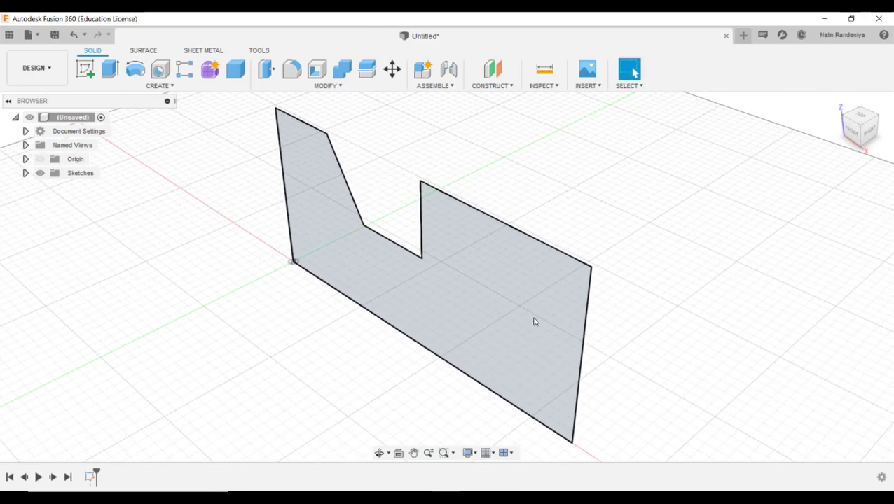
{"action": "scroll", "coordinate": [539, 319], "scroll_direction": "down", "scroll_amount": 5}
{"action": "middle_click_drag", "start_coordinate": [585, 335], "coordinate": [553, 302]}
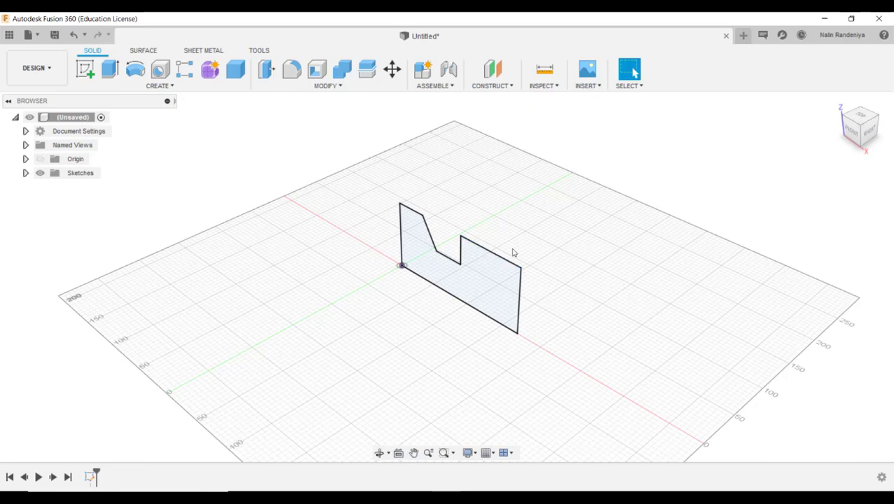
{"action": "right_click", "coordinate": [476, 267]}
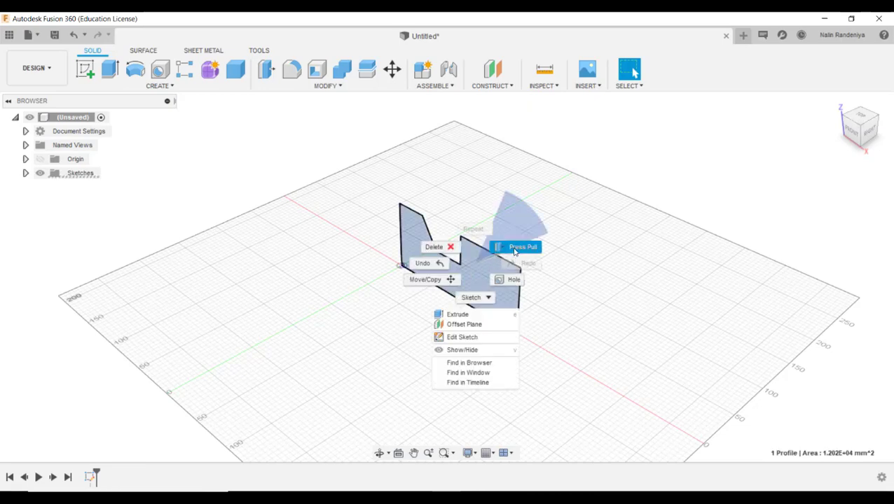
{"action": "left_click", "coordinate": [517, 248]}
{"action": "left_click_drag", "start_coordinate": [492, 245], "coordinate": [533, 215]}
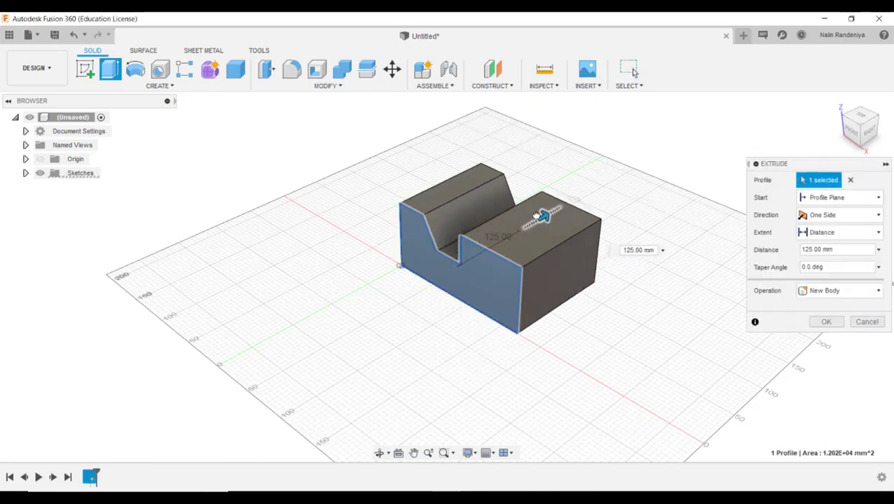
{"action": "left_click", "coordinate": [821, 321]}
{"action": "mouse_move", "coordinate": [632, 321]}
{"action": "middle_mouse_down"}
{"action": "mouse_move", "coordinate": [695, 305]}
{"action": "mouse_move", "coordinate": [642, 325]}
{"action": "middle_mouse_up"}
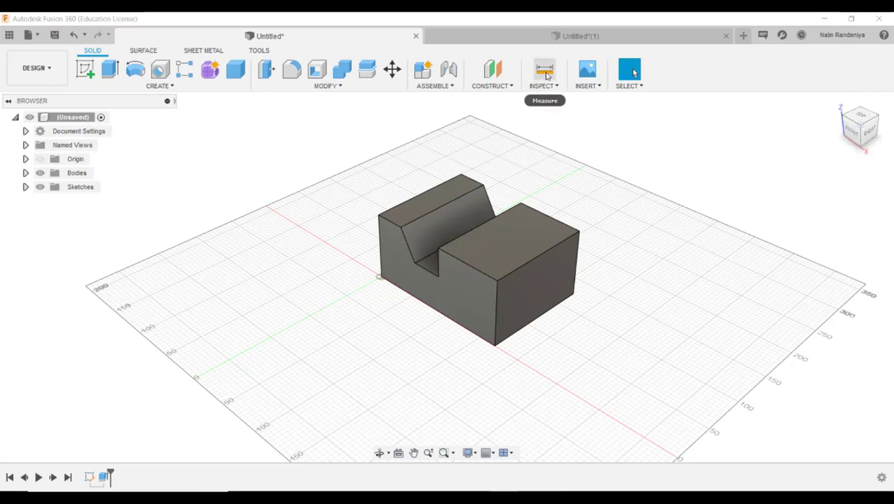
{"action": "left_click", "coordinate": [587, 70]}
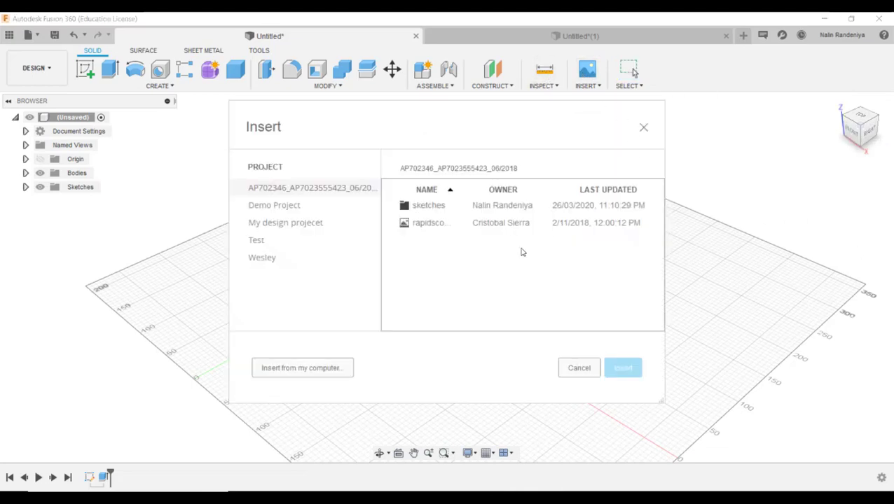
{"action": "left_click", "coordinate": [643, 128]}
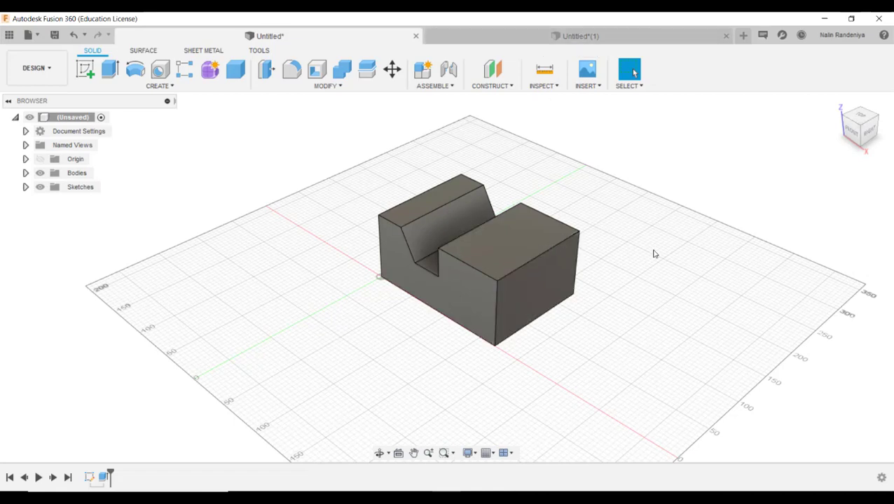
{"action": "middle_click_drag", "start_coordinate": [653, 253], "coordinate": [678, 250]}
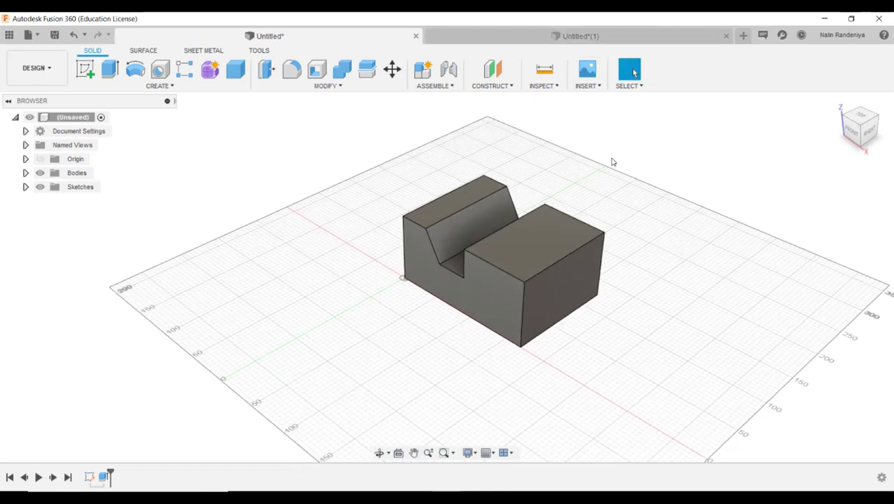
Switch to the Untitled(1) design and examine the dimensions and constraints of the slanted-arm profile and the rounded plate with two circles.
{"action": "left_click", "coordinate": [573, 35]}
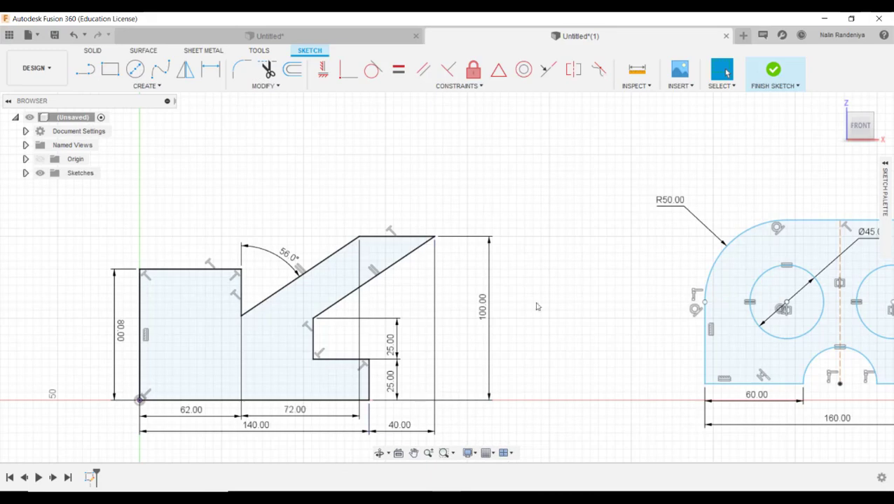
{"action": "mouse_move", "coordinate": [567, 309]}
{"action": "middle_mouse_down"}
{"action": "mouse_move", "coordinate": [689, 256]}
{"action": "mouse_move", "coordinate": [699, 266]}
{"action": "mouse_move", "coordinate": [774, 261]}
{"action": "middle_mouse_up"}
{"action": "scroll", "coordinate": [683, 269], "scroll_direction": "down", "scroll_amount": 2}
{"action": "scroll", "coordinate": [679, 267], "scroll_direction": "up", "scroll_amount": 2}
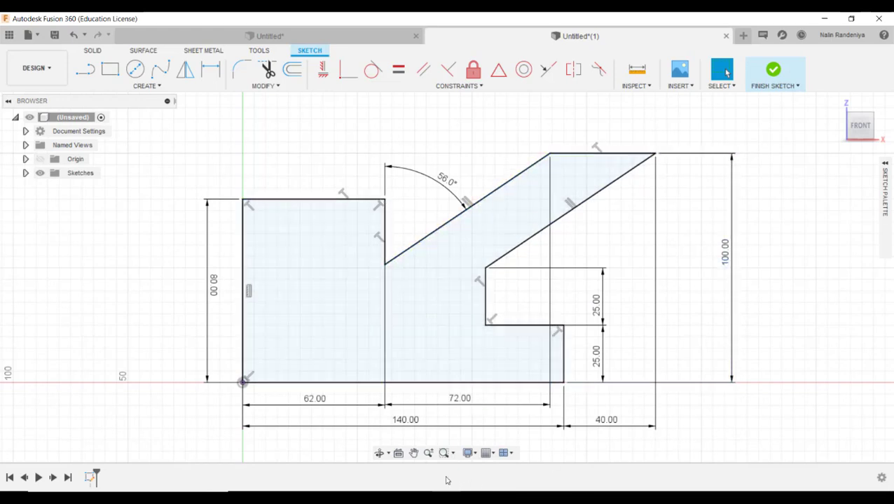
{"action": "middle_click_drag", "start_coordinate": [832, 327], "coordinate": [161, 320]}
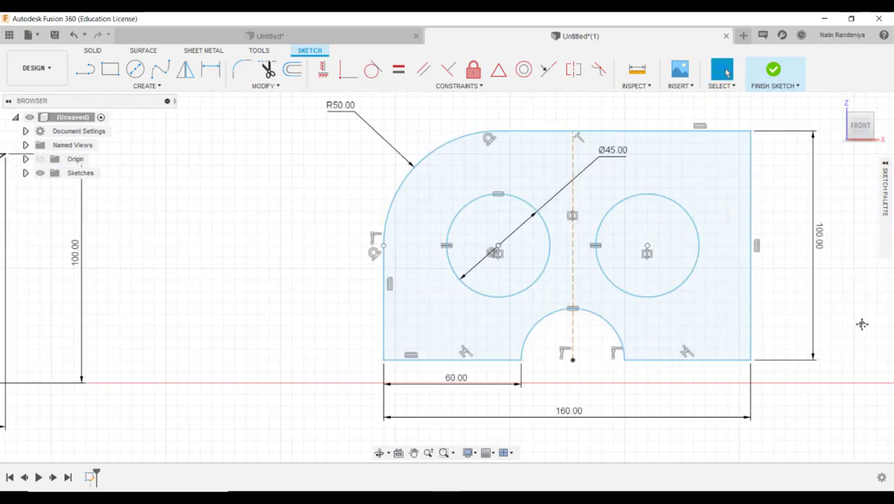
{"action": "mouse_move", "coordinate": [247, 319]}
{"action": "middle_mouse_down"}
{"action": "mouse_move", "coordinate": [168, 318]}
{"action": "mouse_move", "coordinate": [842, 295]}
{"action": "middle_mouse_up"}
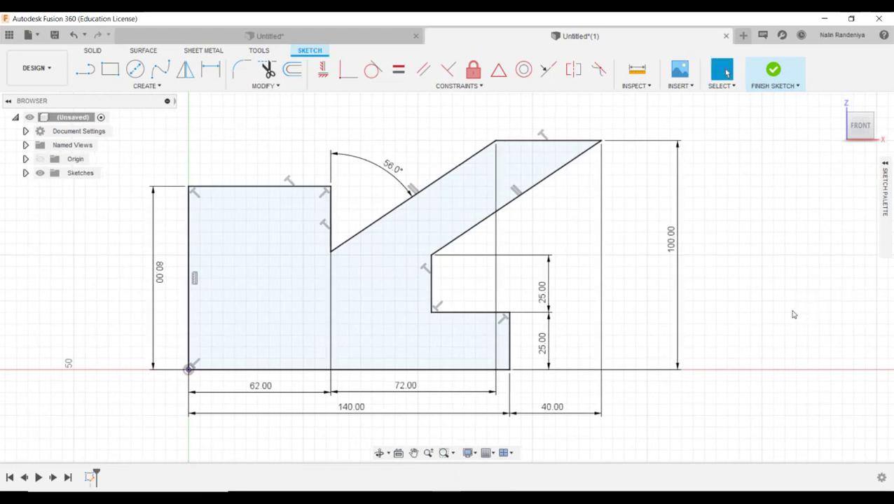
{"action": "mouse_move", "coordinate": [794, 314]}
{"action": "middle_mouse_down"}
{"action": "mouse_move", "coordinate": [262, 308]}
{"action": "mouse_move", "coordinate": [144, 333]}
{"action": "middle_mouse_up"}
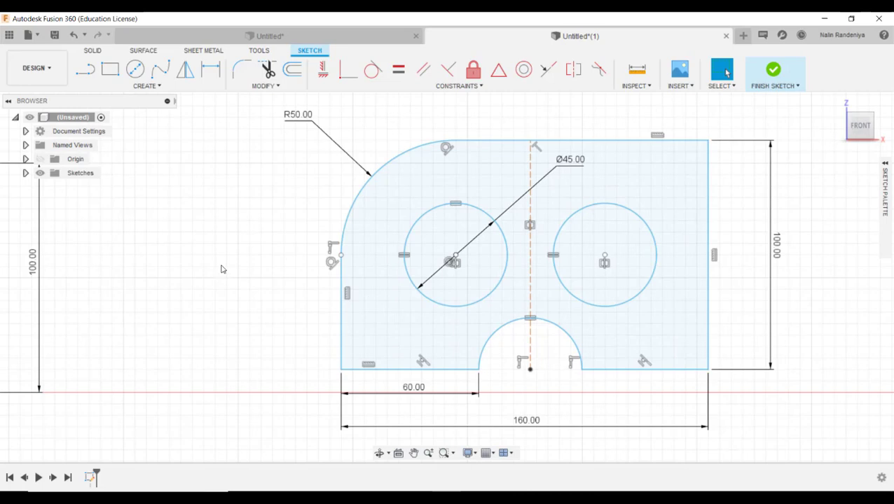
{"action": "mouse_move", "coordinate": [220, 275]}
{"action": "middle_mouse_down"}
{"action": "mouse_move", "coordinate": [386, 288]}
{"action": "mouse_move", "coordinate": [570, 283]}
{"action": "mouse_move", "coordinate": [227, 282]}
{"action": "middle_mouse_up"}
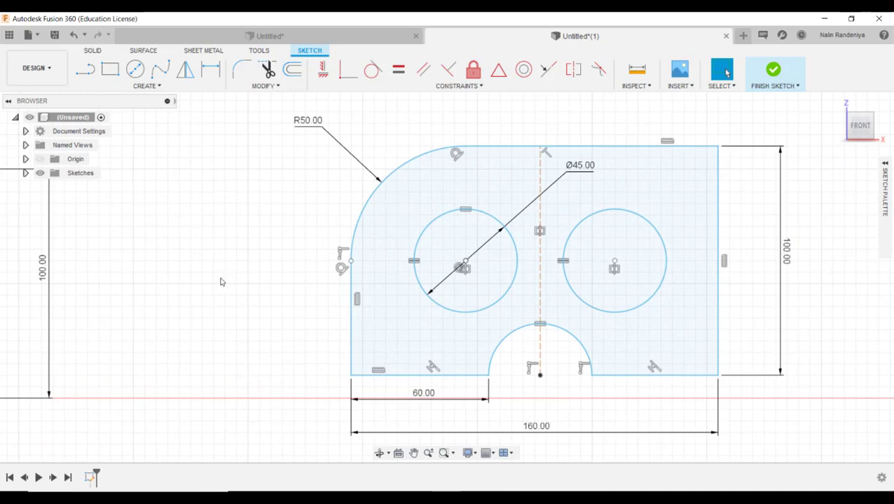